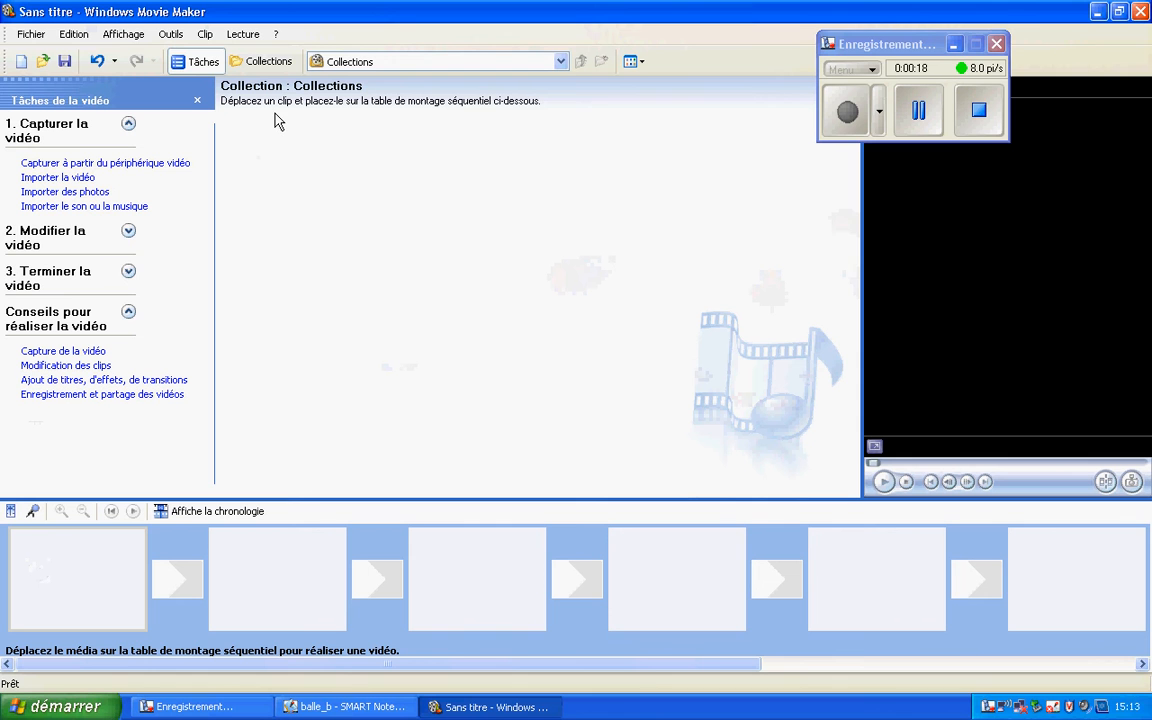
# Set the default photo duration to about 0.13 seconds in the advanced options.
pyautogui.click(100, 562)
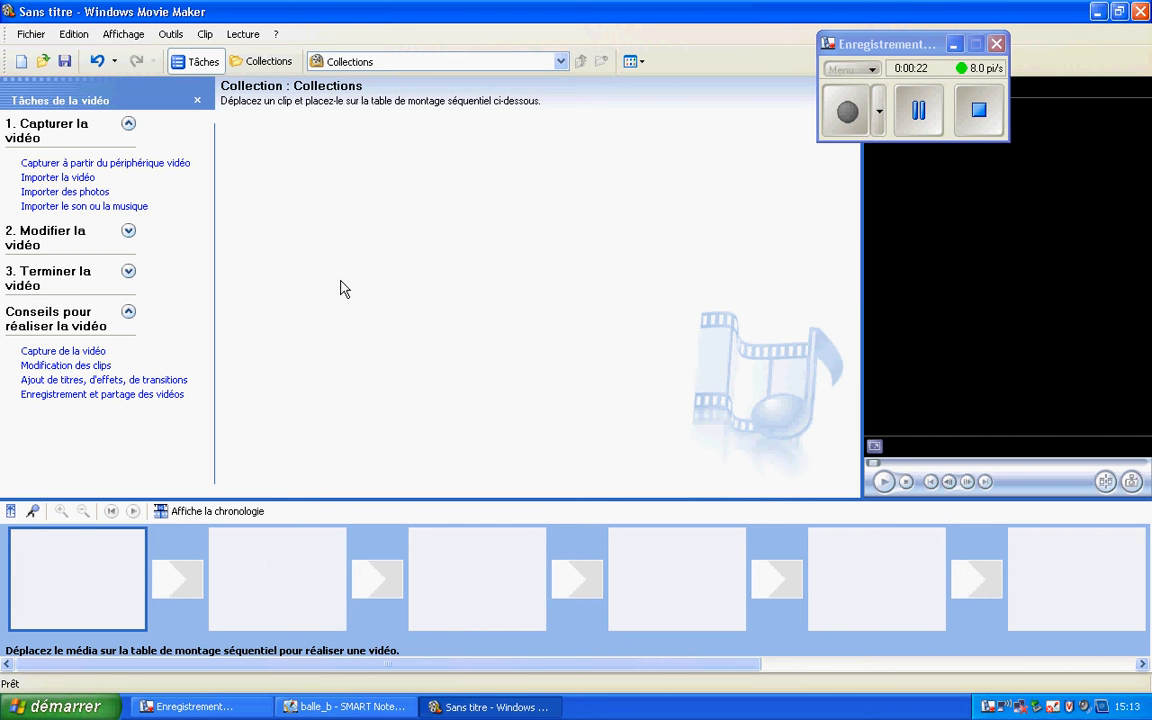
pyautogui.click(173, 36)
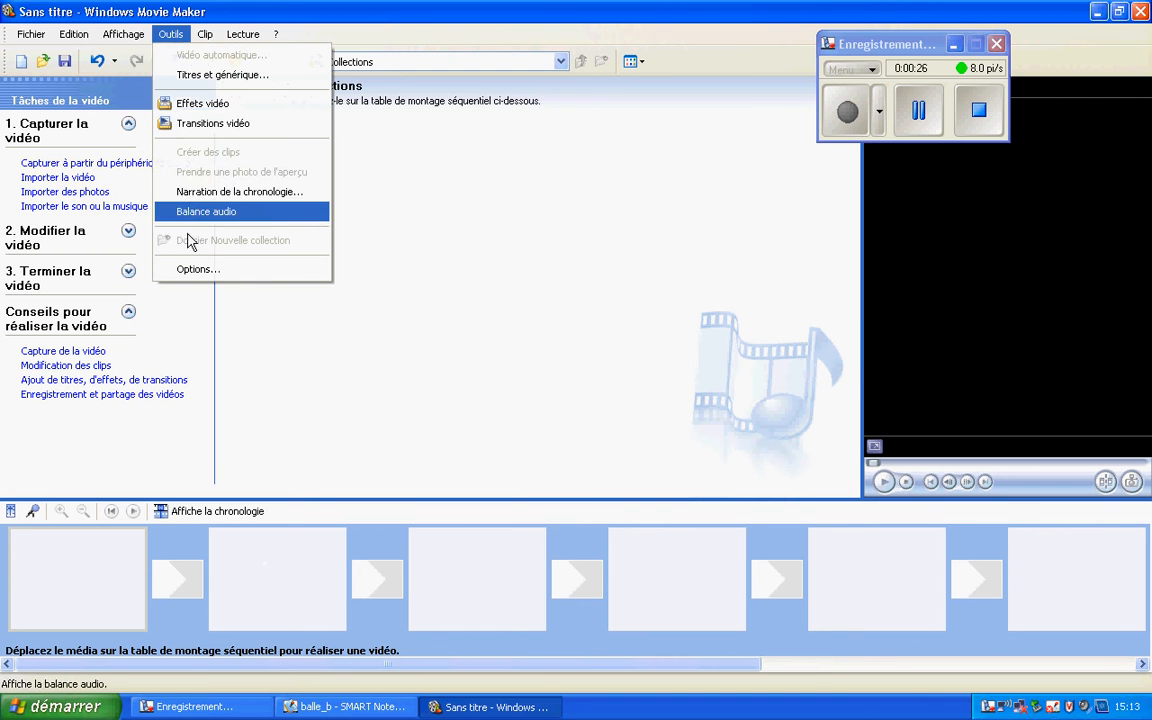
pyautogui.click(190, 270)
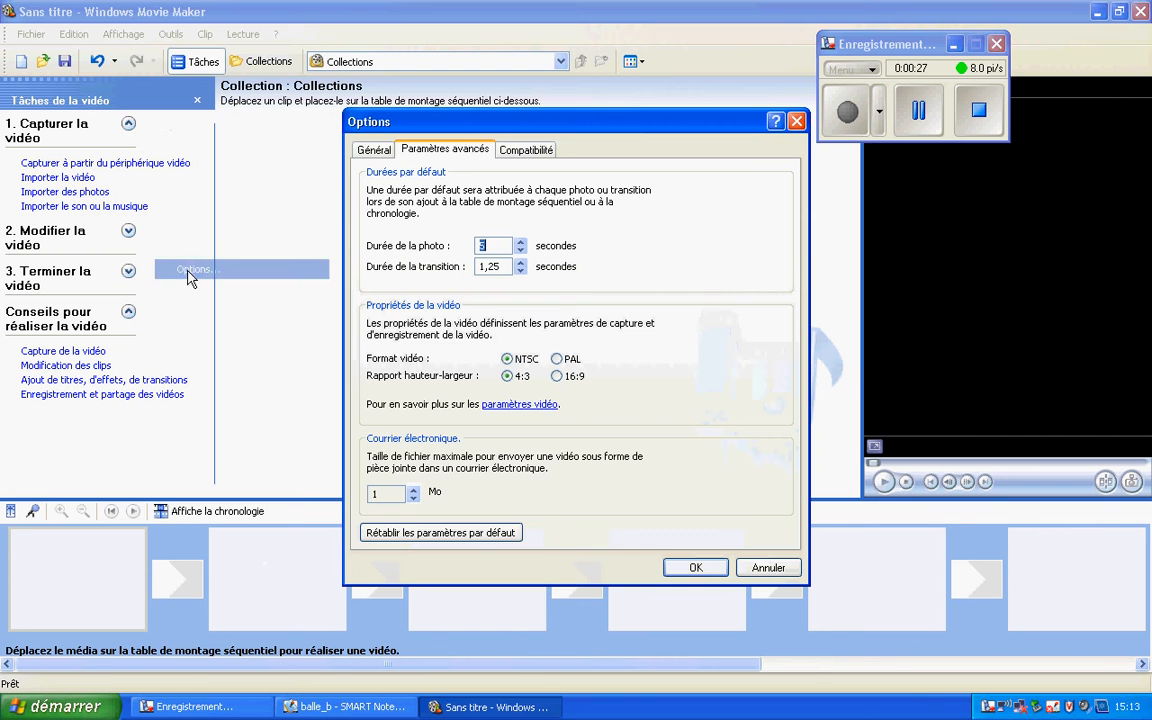
pyautogui.click(376, 152)
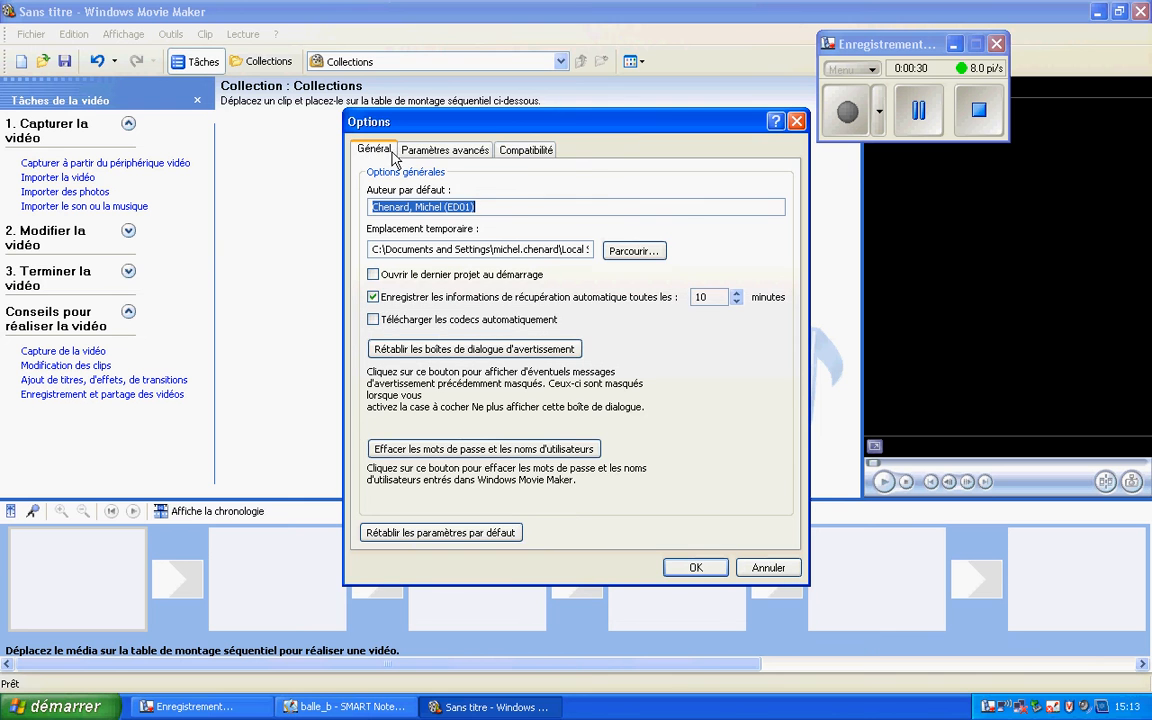
pyautogui.click(456, 152)
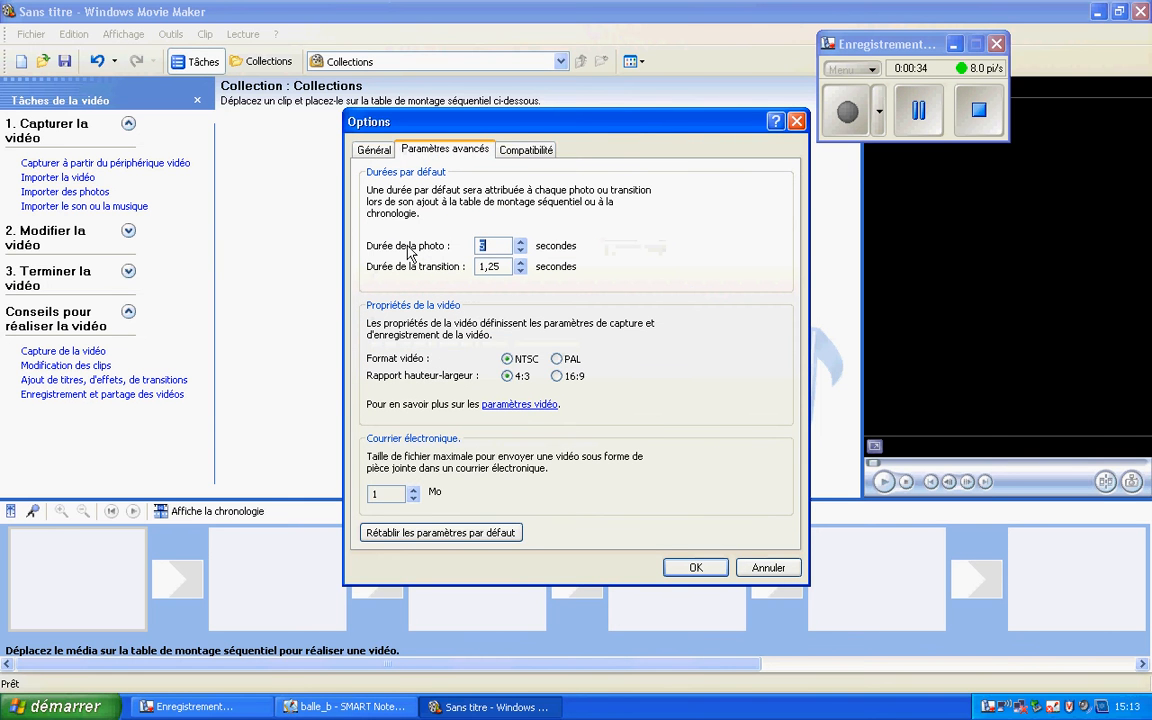
pyautogui.doubleClick(485, 245)
pyautogui.click(509, 250)
pyautogui.click(695, 567)
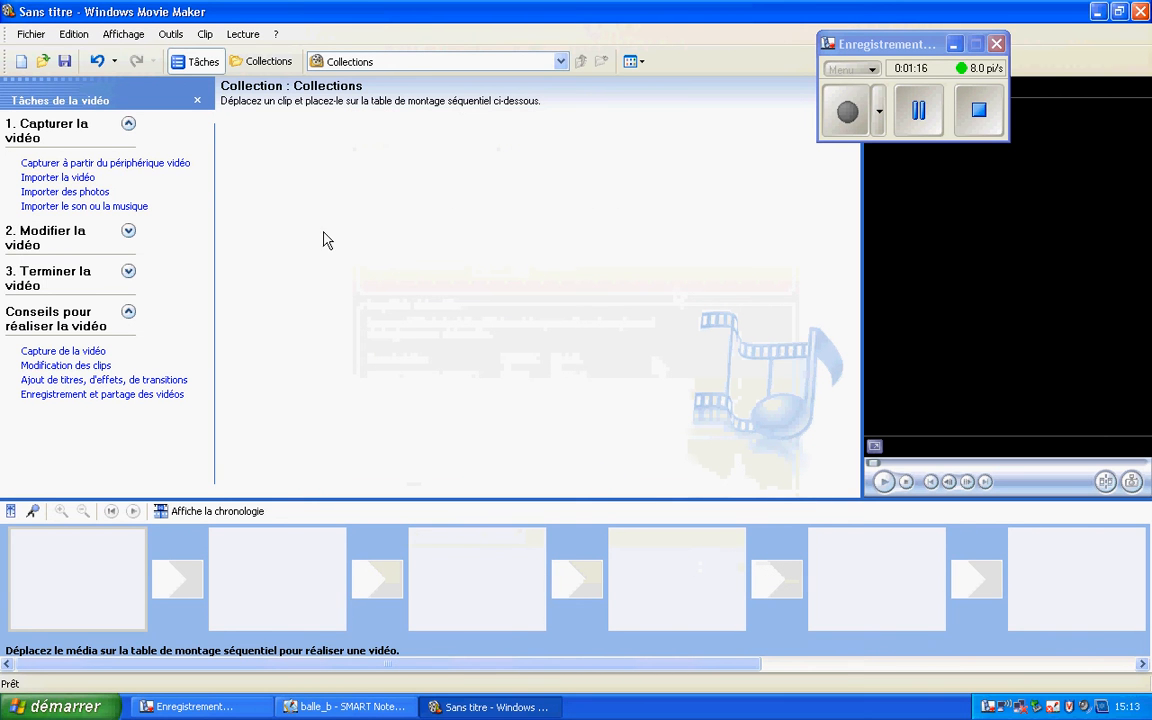
# Show the timeline and import all the balle_b images from the Animation2 folder on the desktop.
pyautogui.click(240, 517)
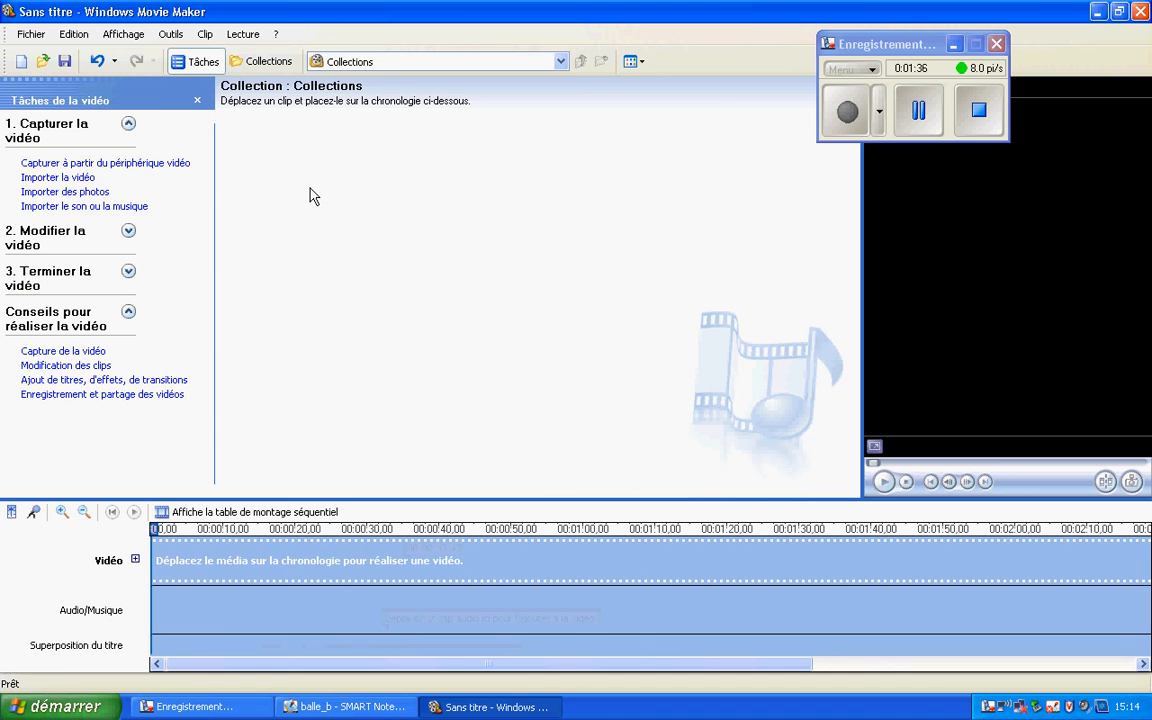
pyautogui.click(32, 36)
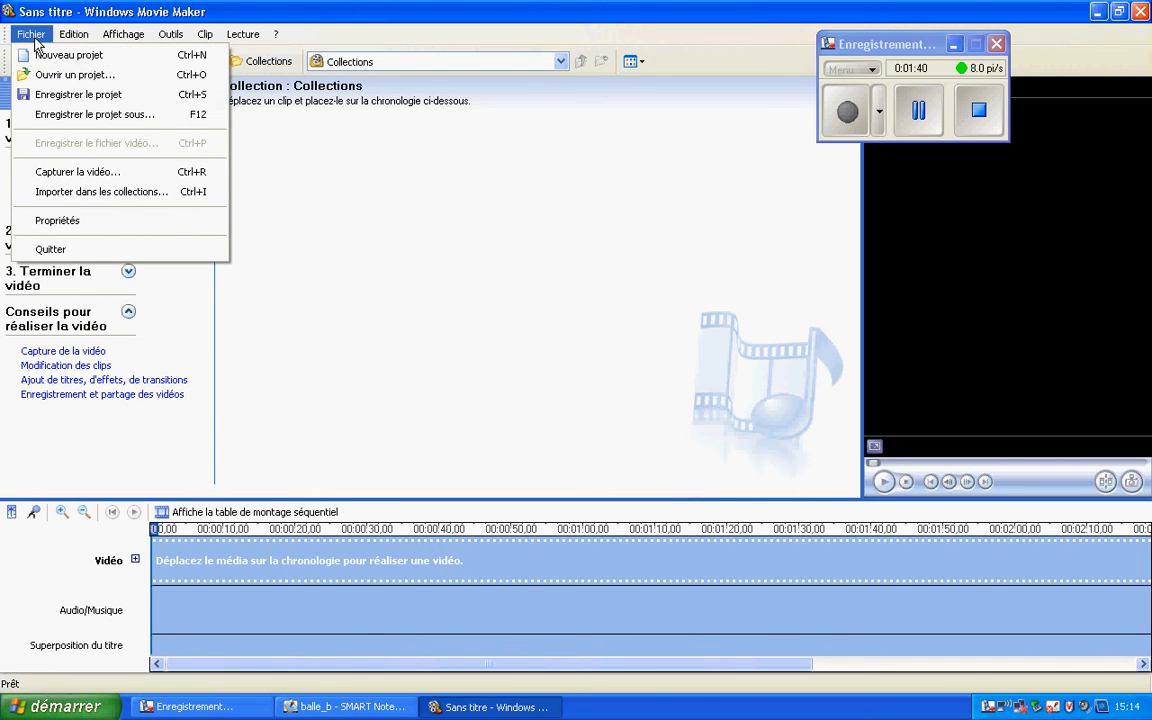
pyautogui.click(66, 200)
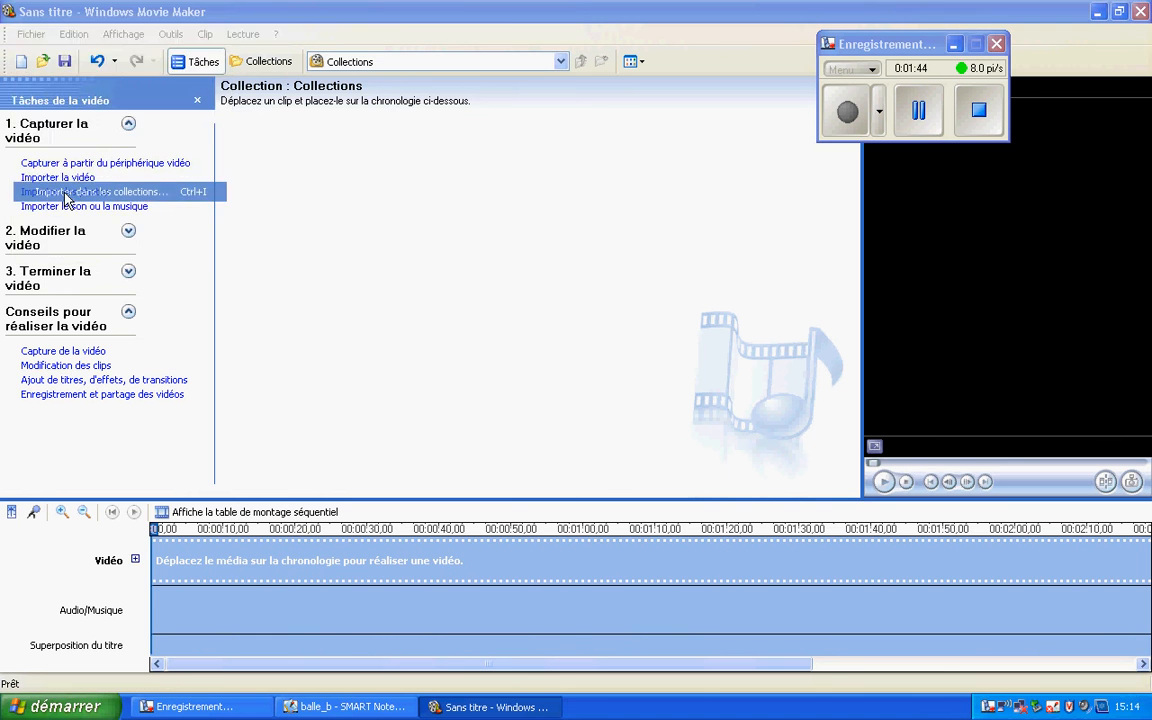
pyautogui.moveTo(176, 45); pyautogui.dragTo(321, 55)
pyautogui.click(189, 188)
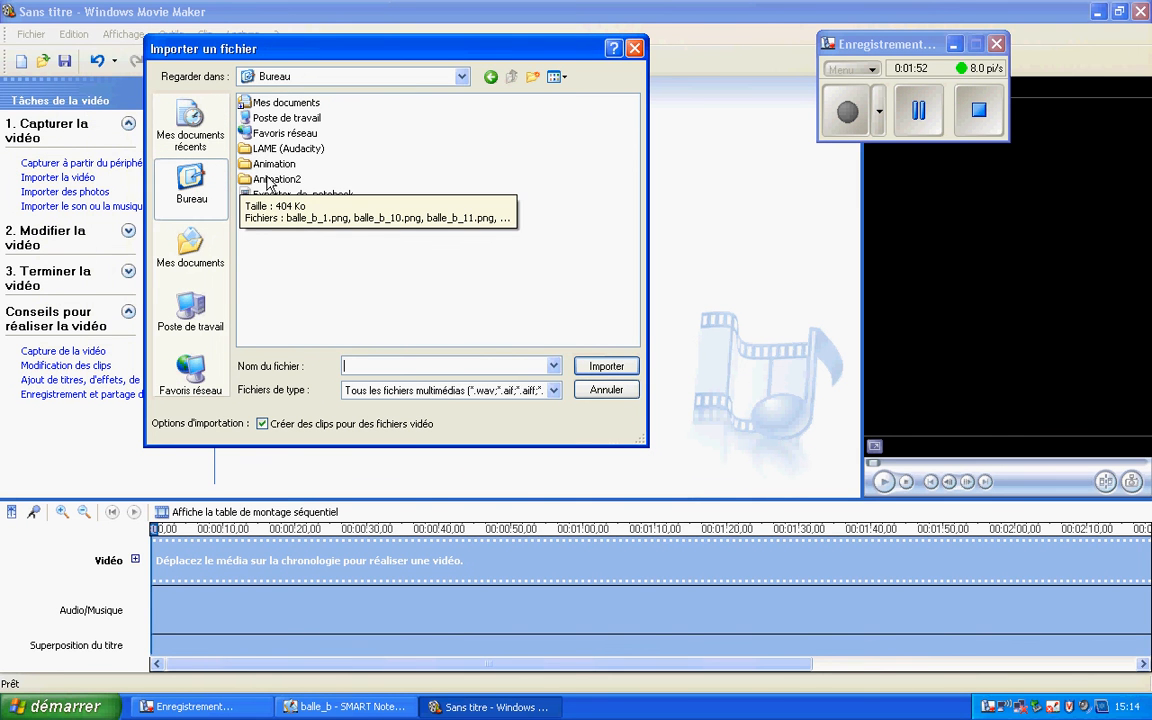
pyautogui.click(245, 179)
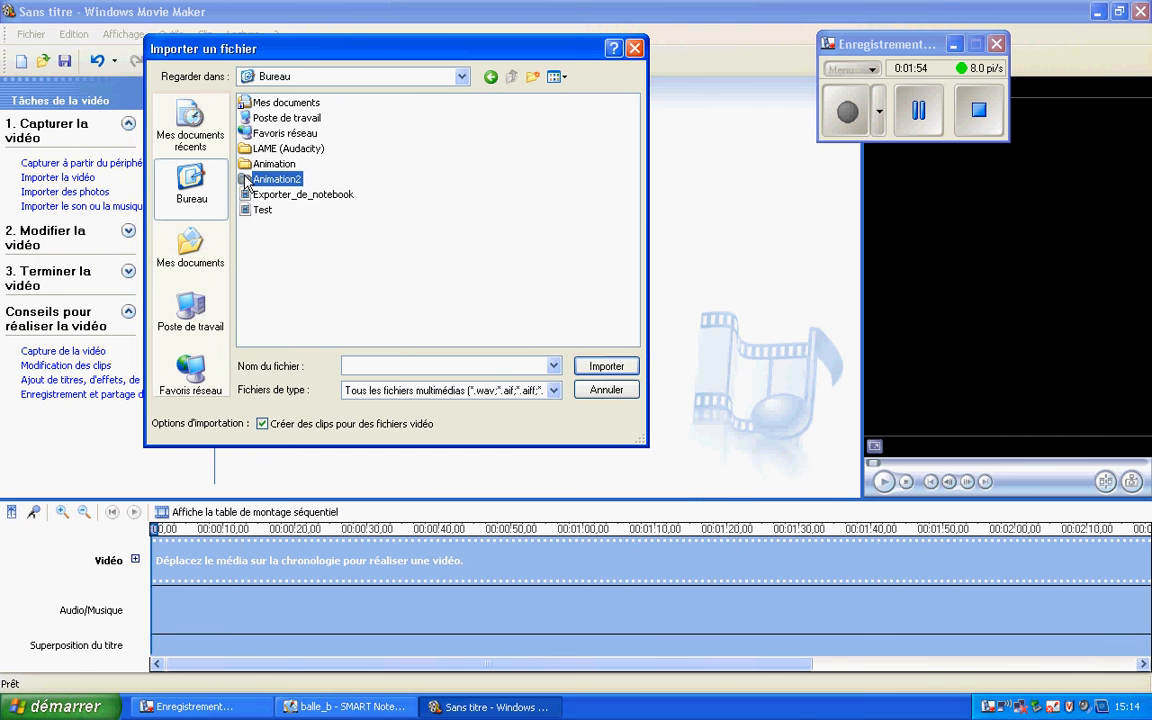
pyautogui.doubleClick(245, 179)
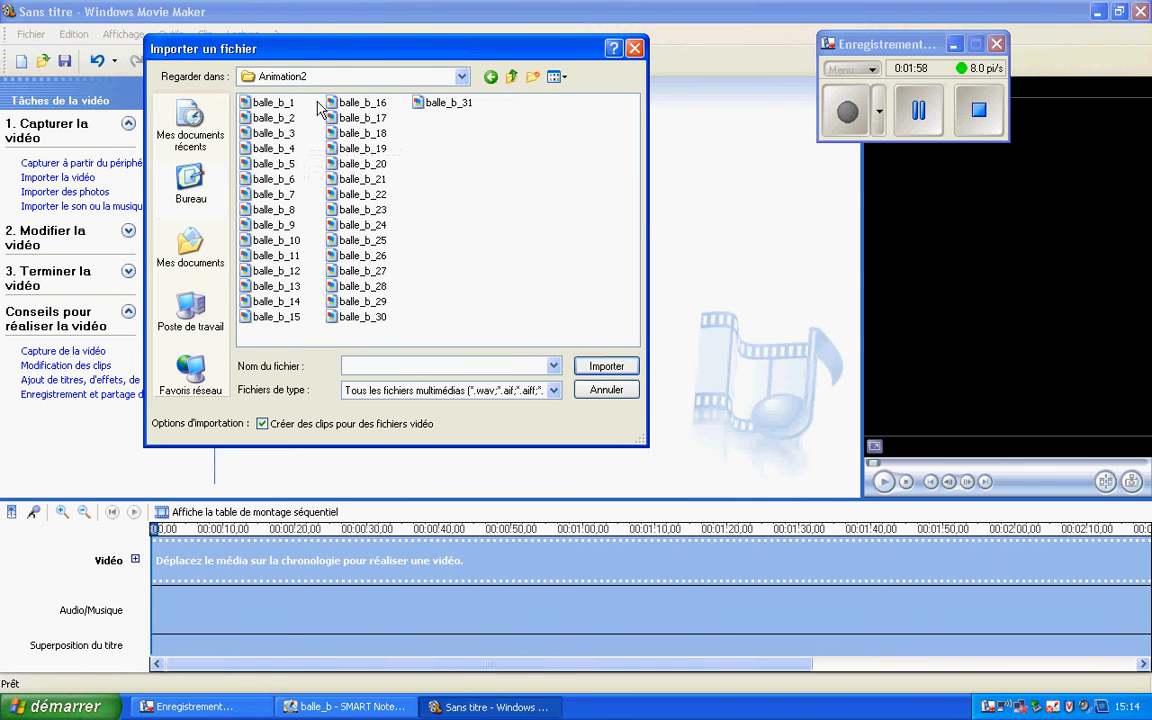
pyautogui.click(242, 102)
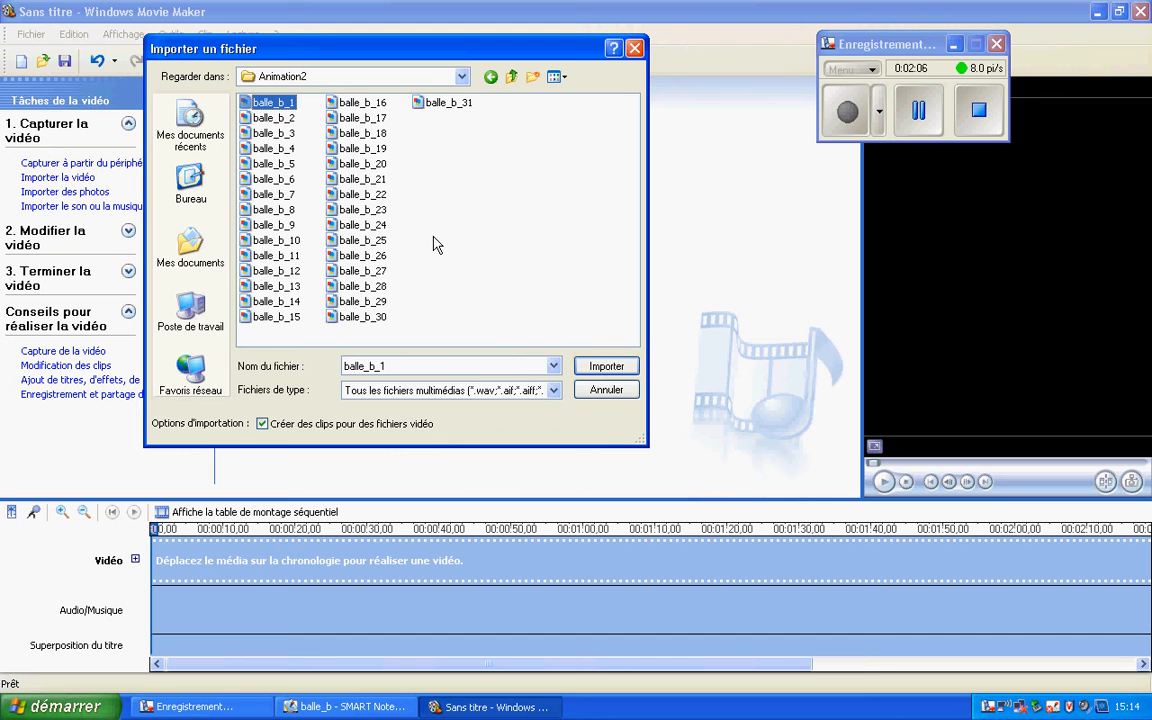
pyautogui.hotkey('ctrl', 'a')
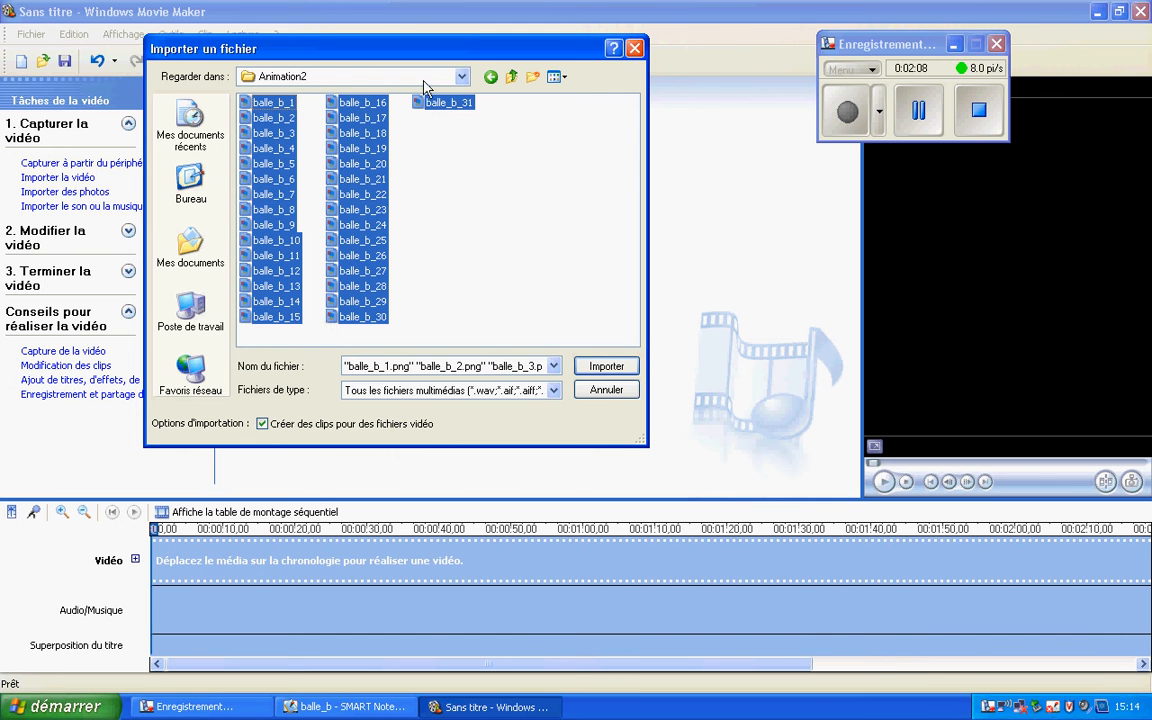
pyautogui.click(600, 367)
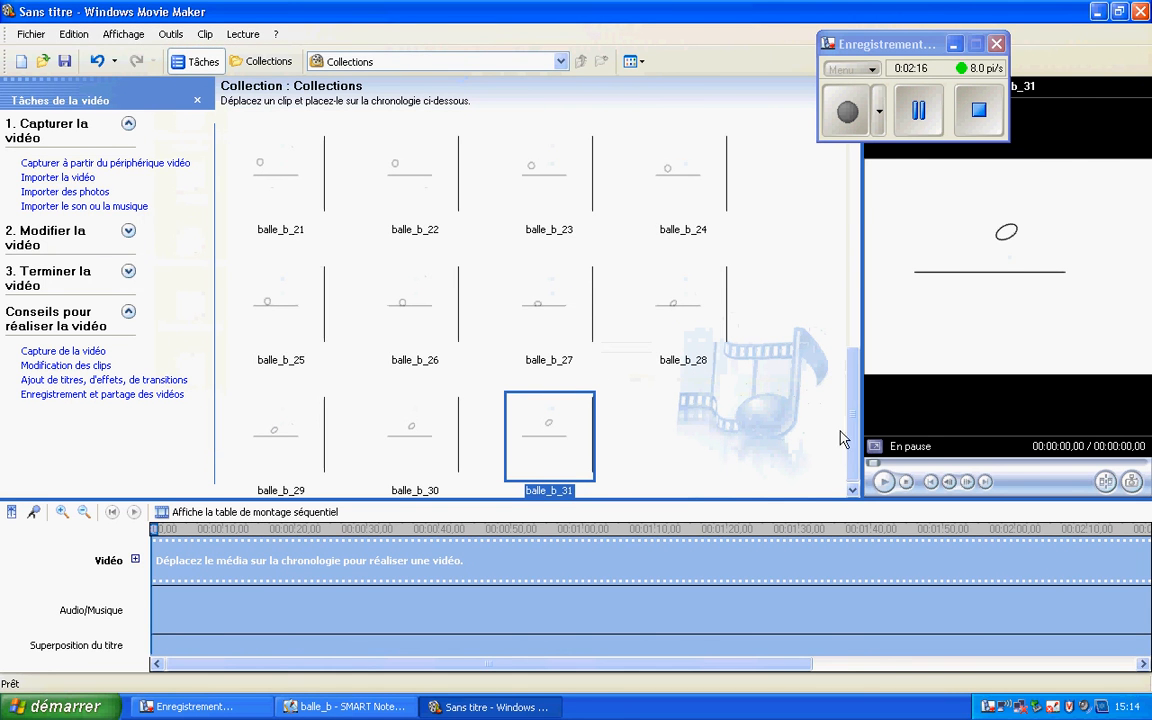
# Preview some of the last imported images, ending with balle_b_27.
pyautogui.click(670, 437)
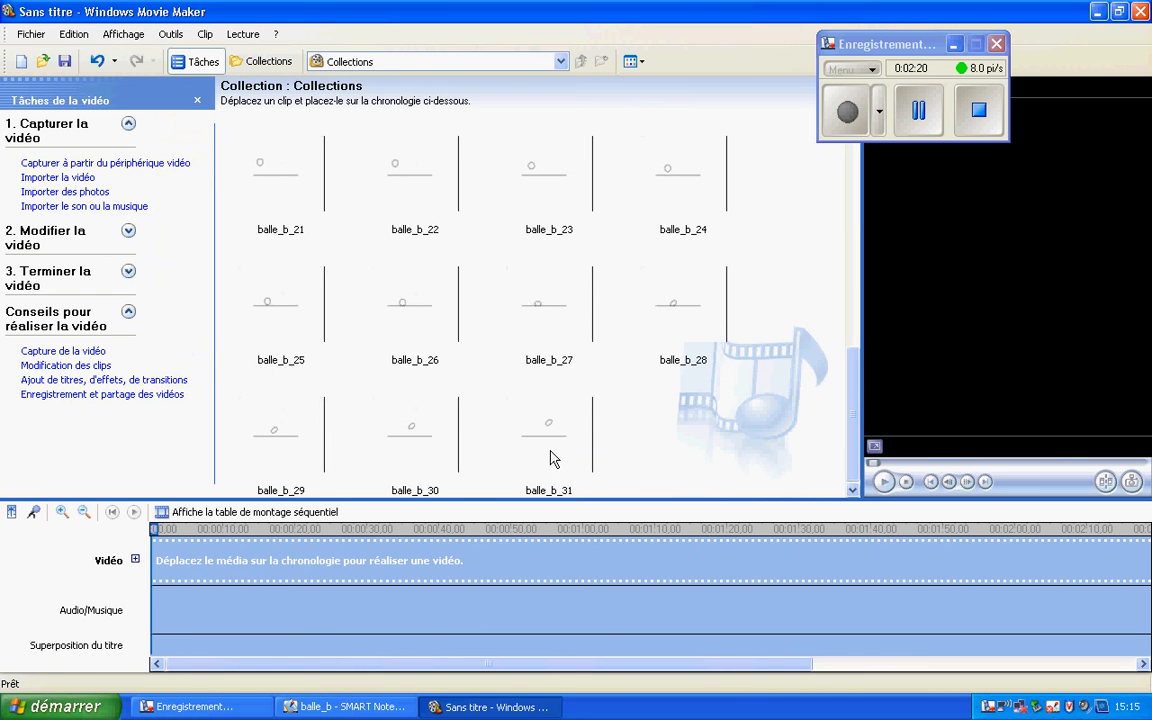
pyautogui.click(552, 458)
pyautogui.click(420, 435)
pyautogui.click(565, 315)
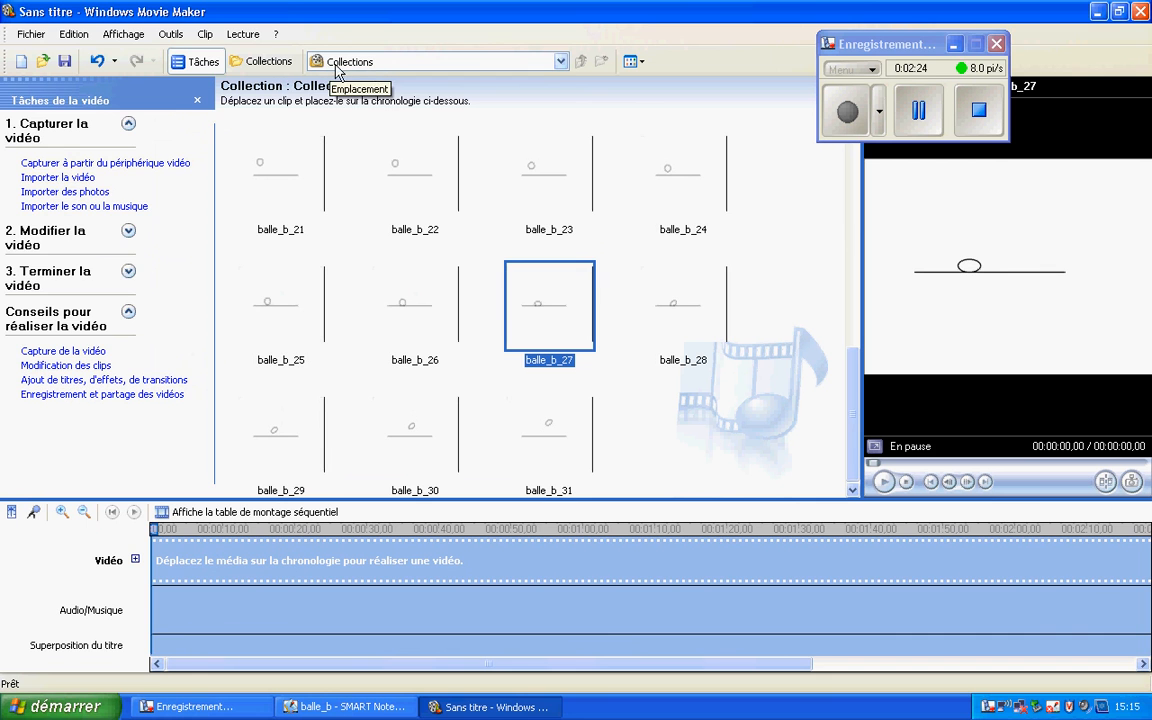
# Show the Collections and place all the imported balle_b images, starting with balle_b_1, at the start of the timeline's video track.
pyautogui.click(263, 61)
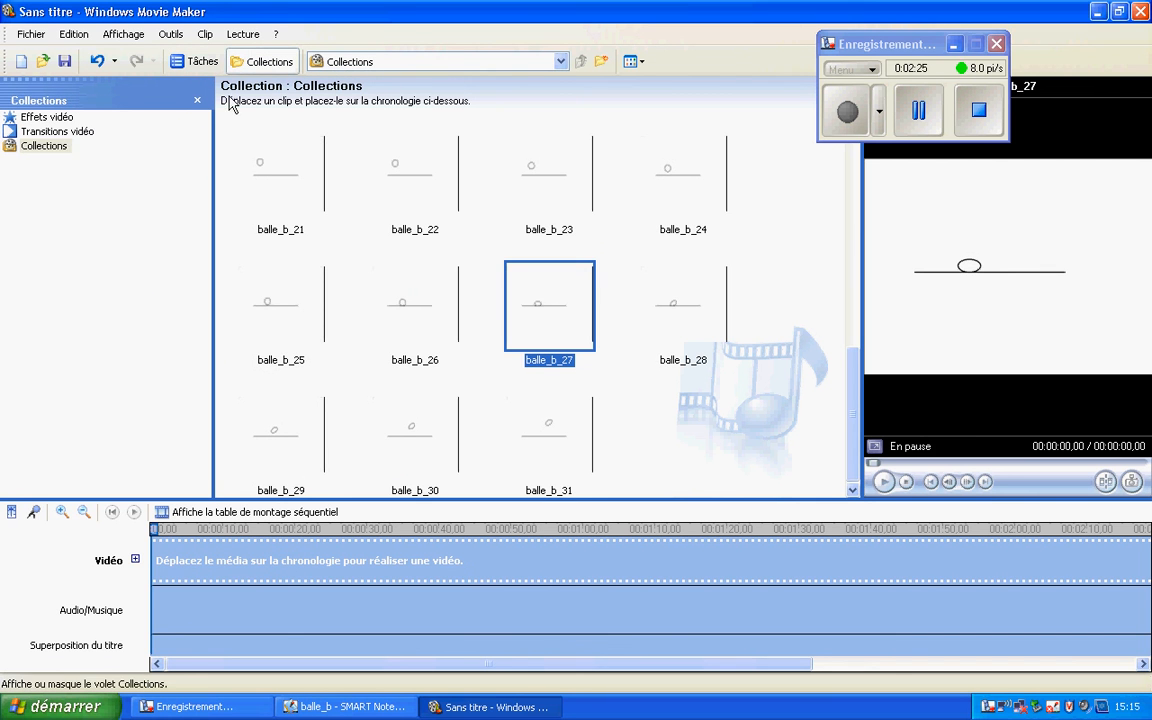
pyautogui.click(58, 146)
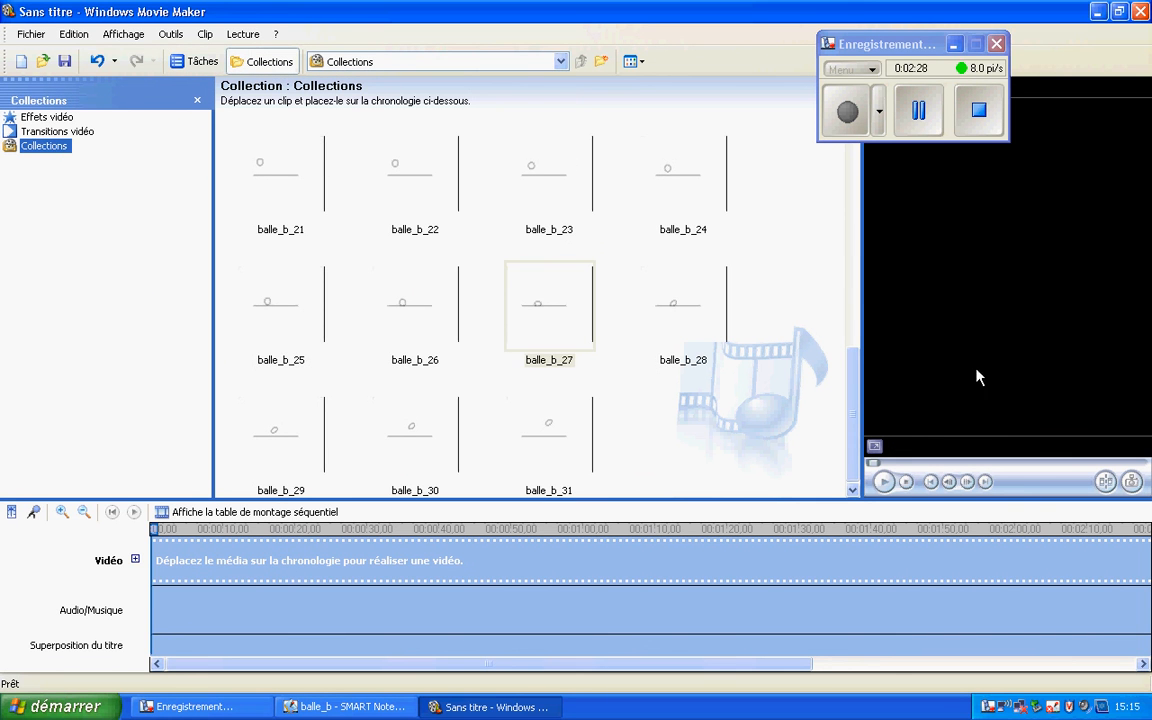
pyautogui.moveTo(853, 433); pyautogui.dragTo(841, 170)
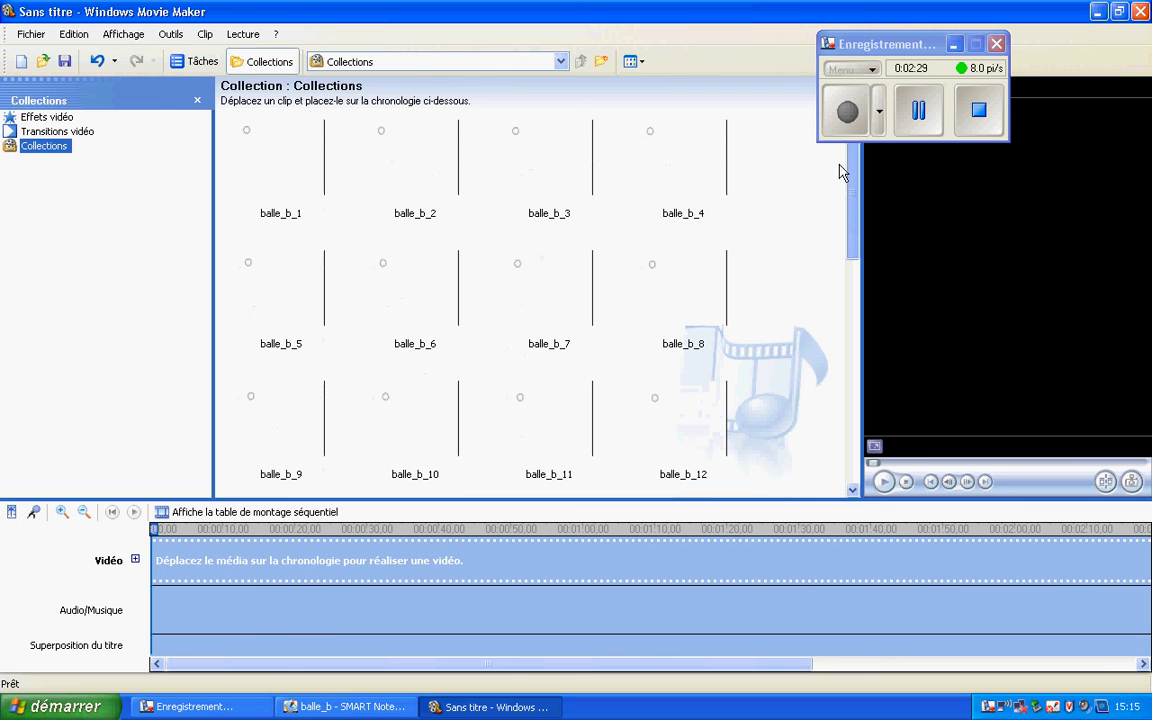
pyautogui.click(265, 180)
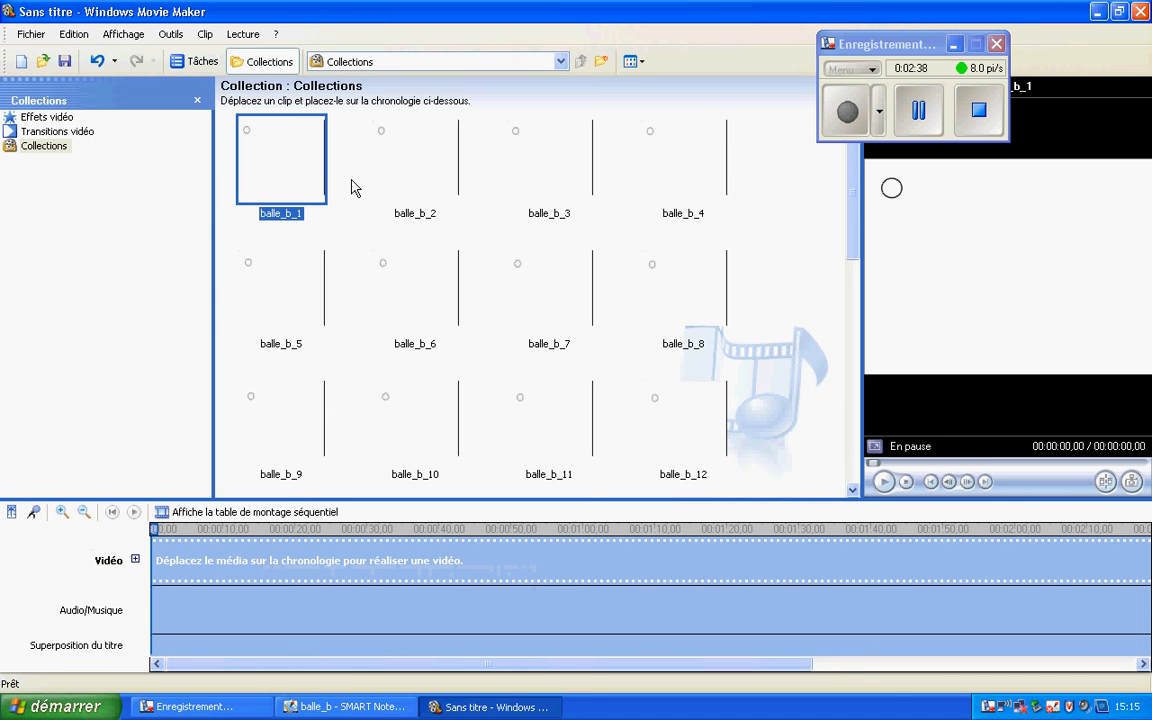
pyautogui.hotkey('ctrl', 'a')
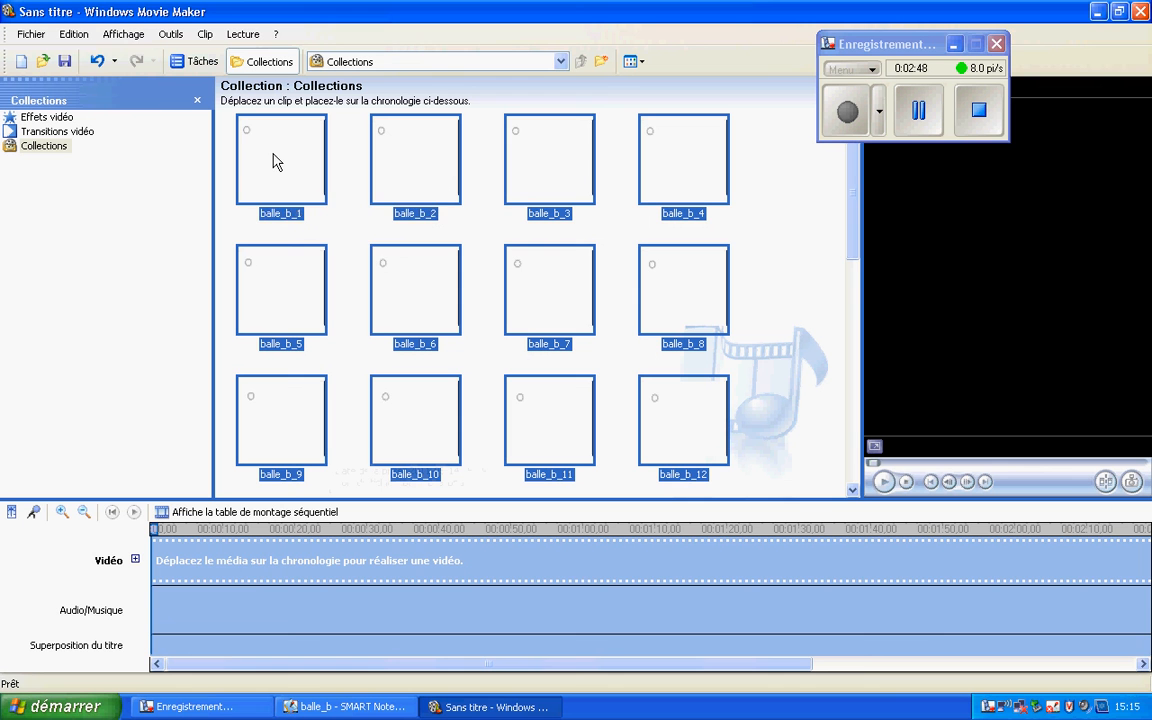
pyautogui.moveTo(273, 160); pyautogui.dragTo(181, 565)
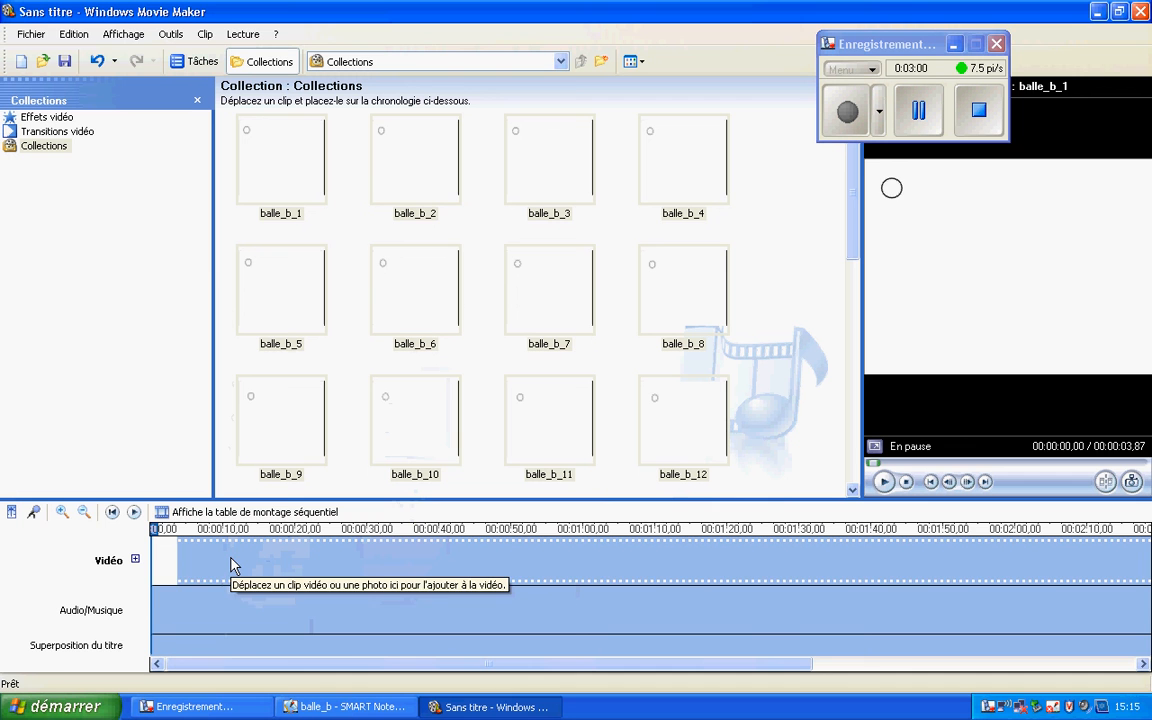
# Zoom in on the timeline until the individual frames show, and play the animation from balle_b_2 to the end.
pyautogui.click(231, 562)
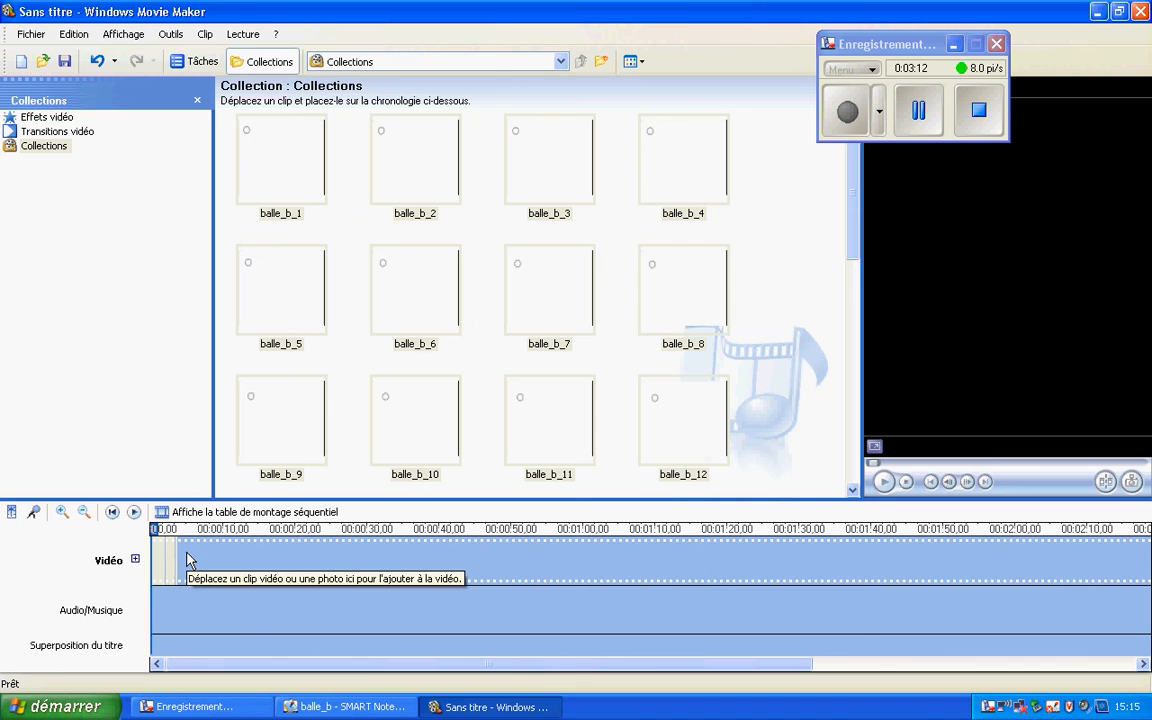
pyautogui.click(60, 513)
pyautogui.click(60, 513)
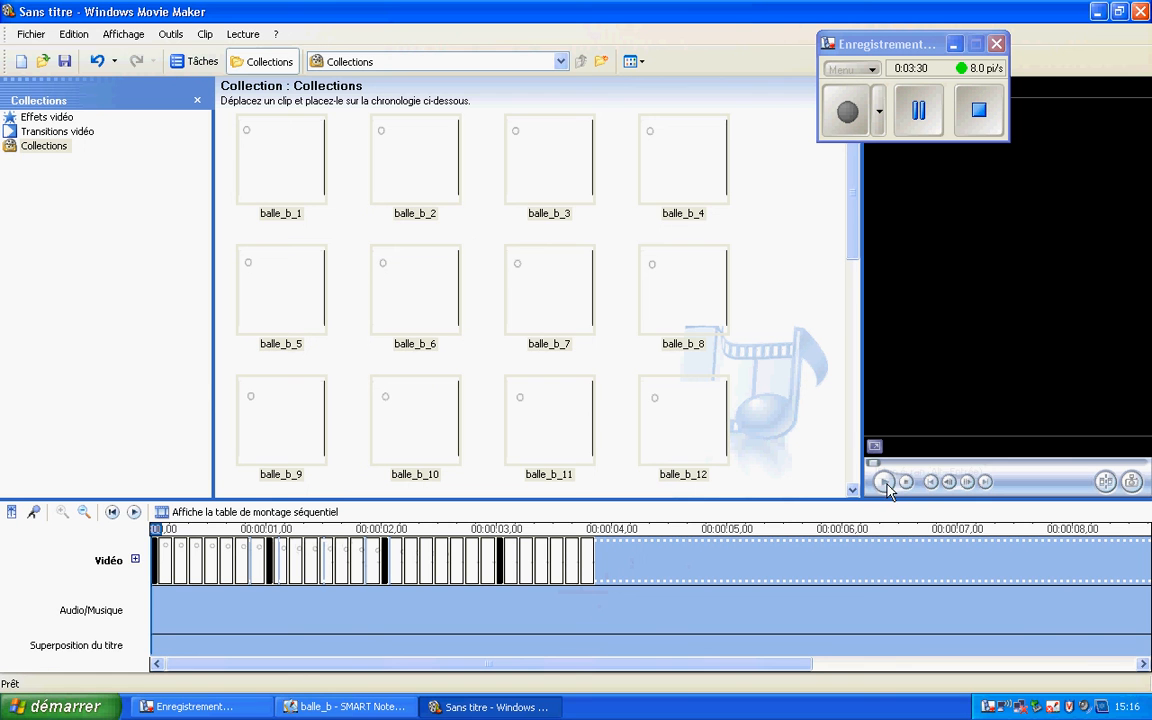
pyautogui.click(168, 556)
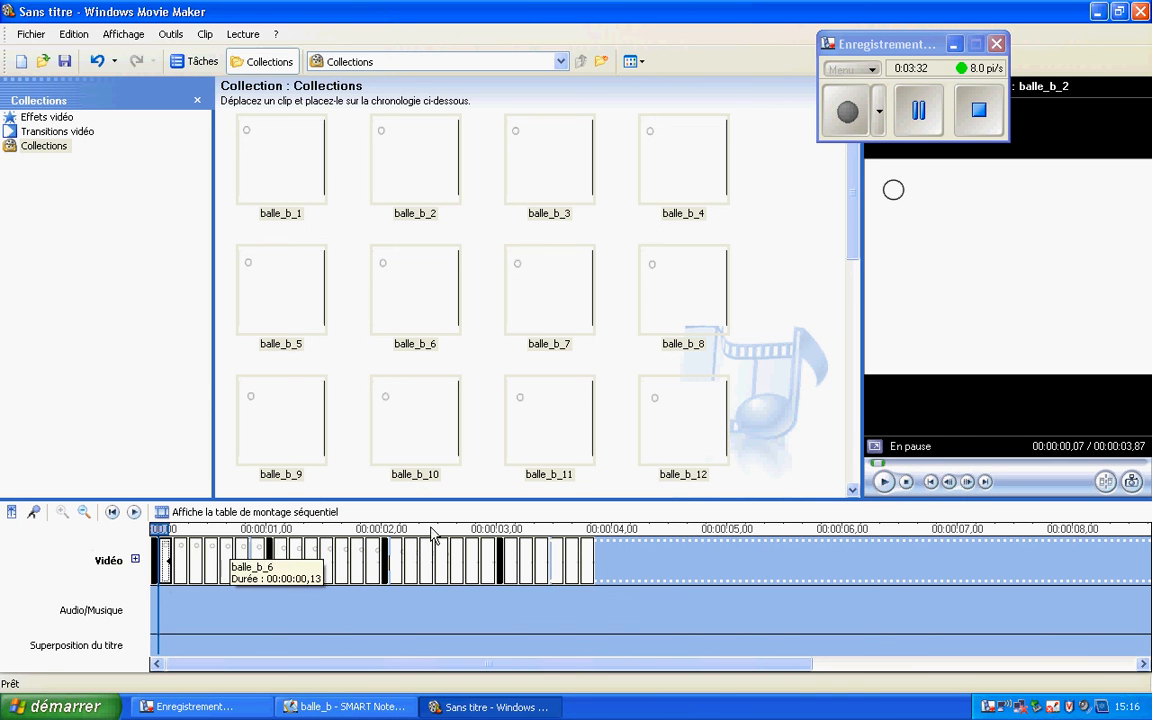
pyautogui.click(884, 482)
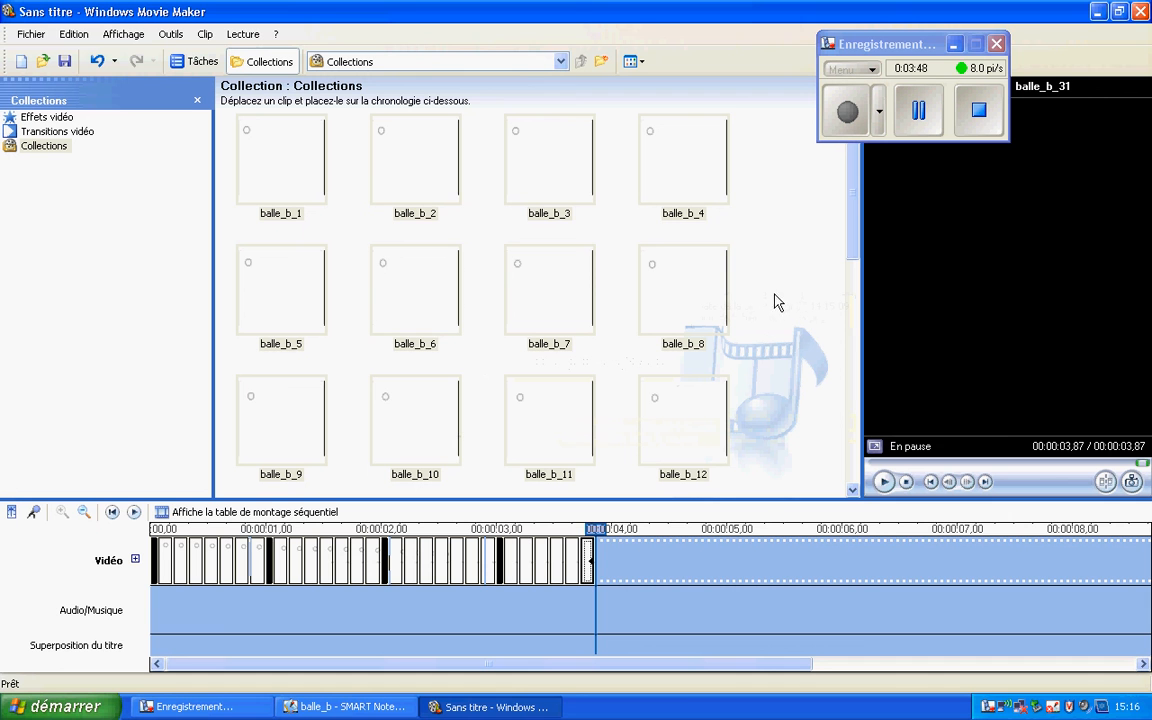
pyautogui.click(355, 259)
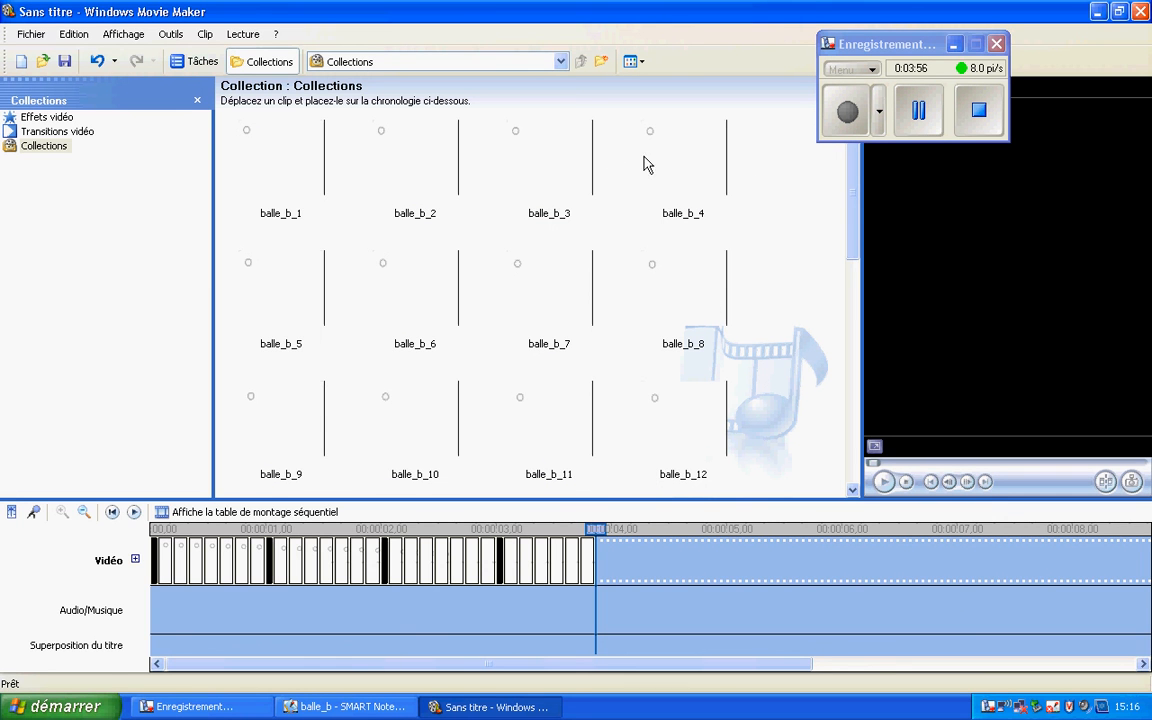
# Save the project as Animation in the Animation2 folder on the desktop.
pyautogui.click(31, 35)
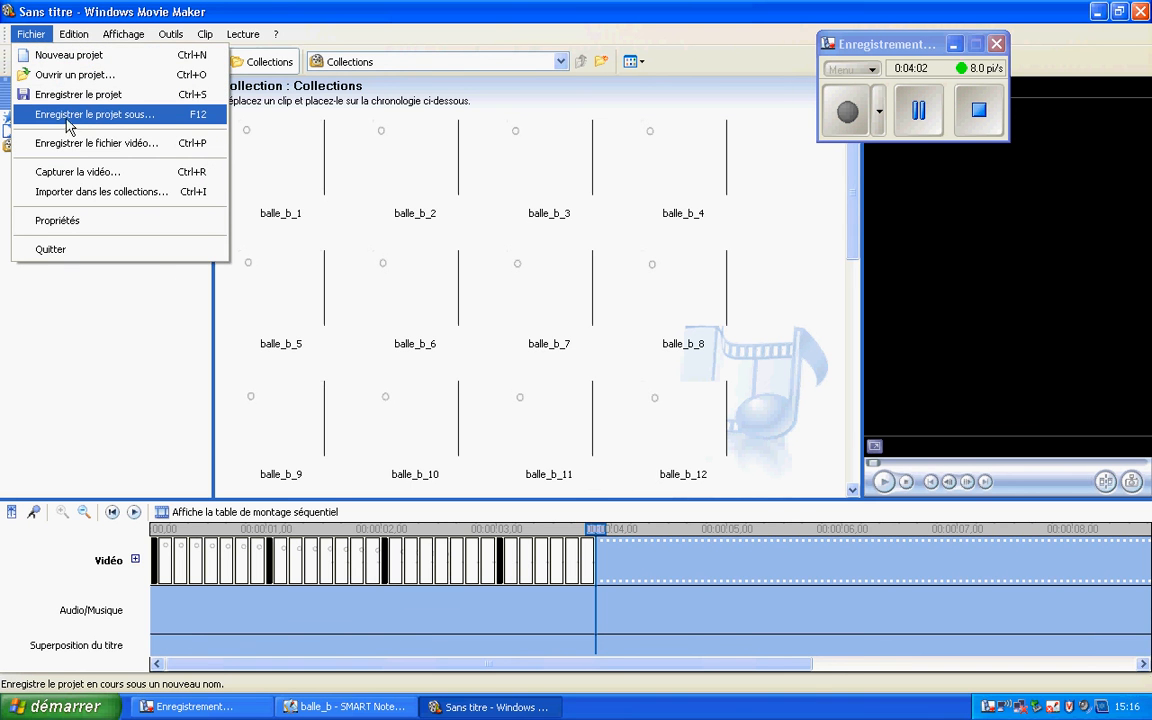
pyautogui.click(148, 118)
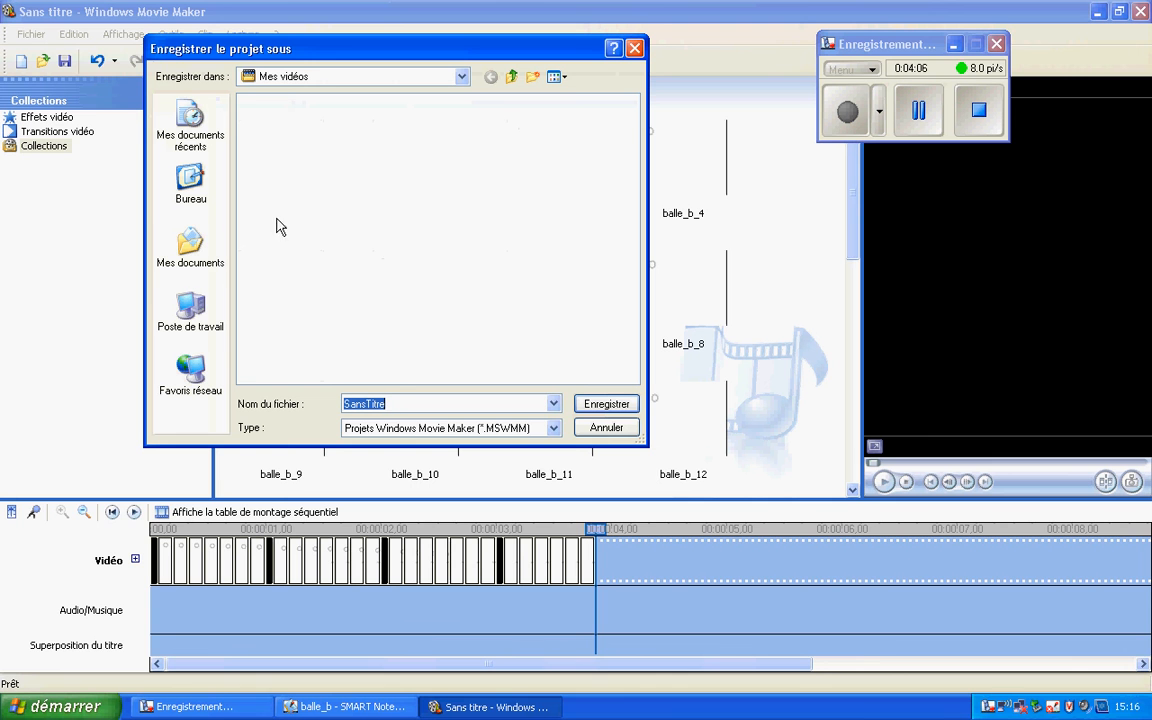
pyautogui.click(190, 248)
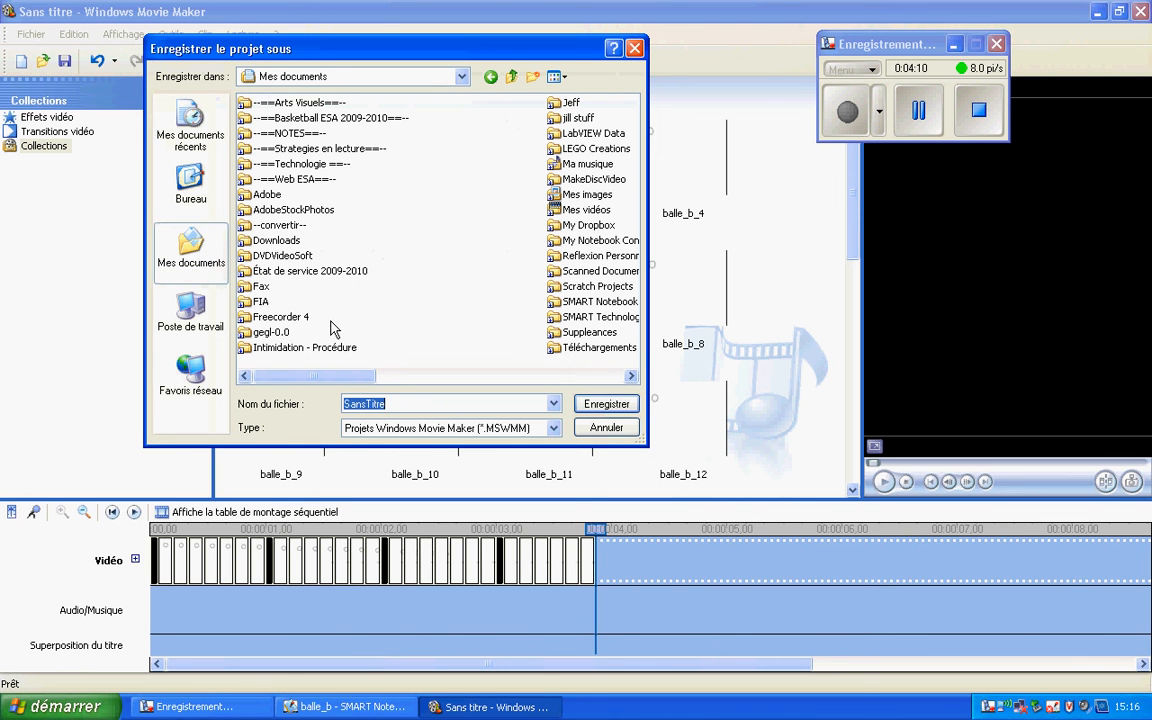
pyautogui.click(190, 185)
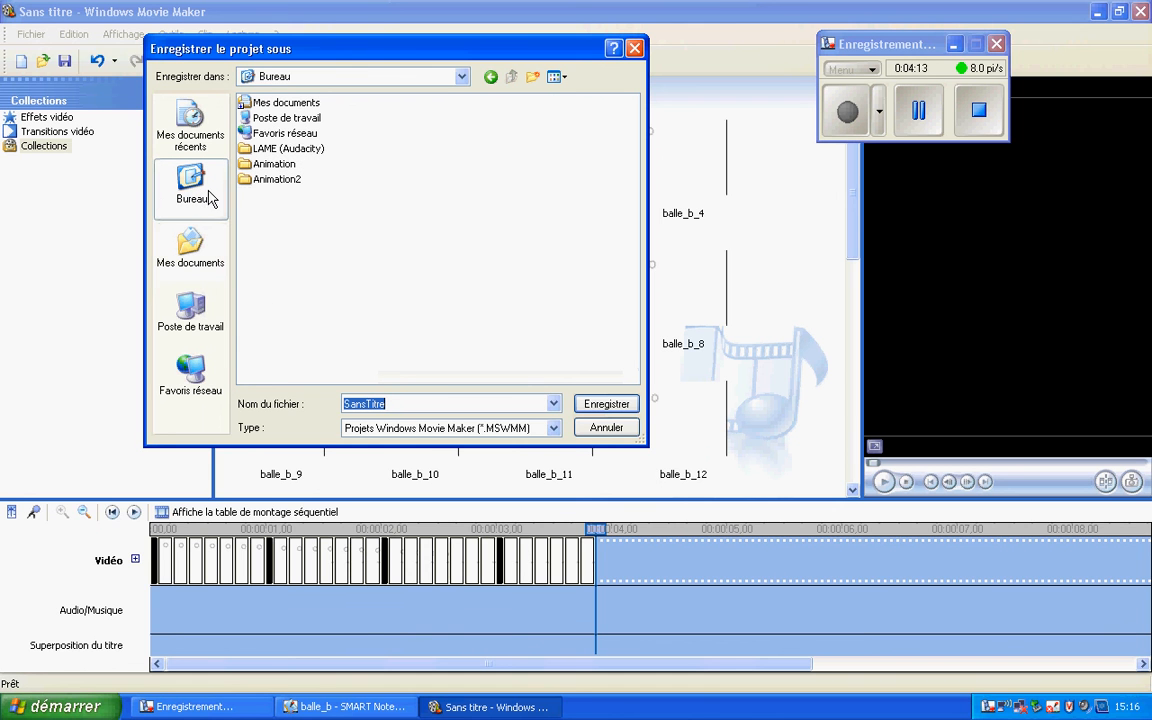
pyautogui.doubleClick(276, 180)
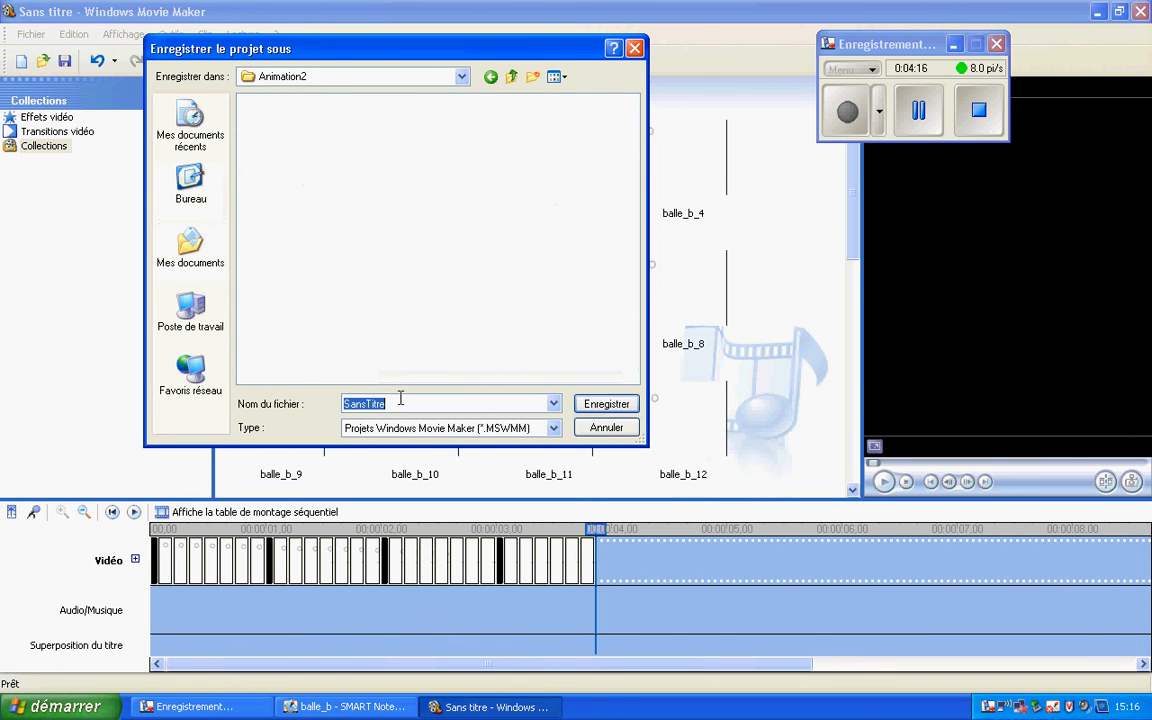
pyautogui.write('Anim')
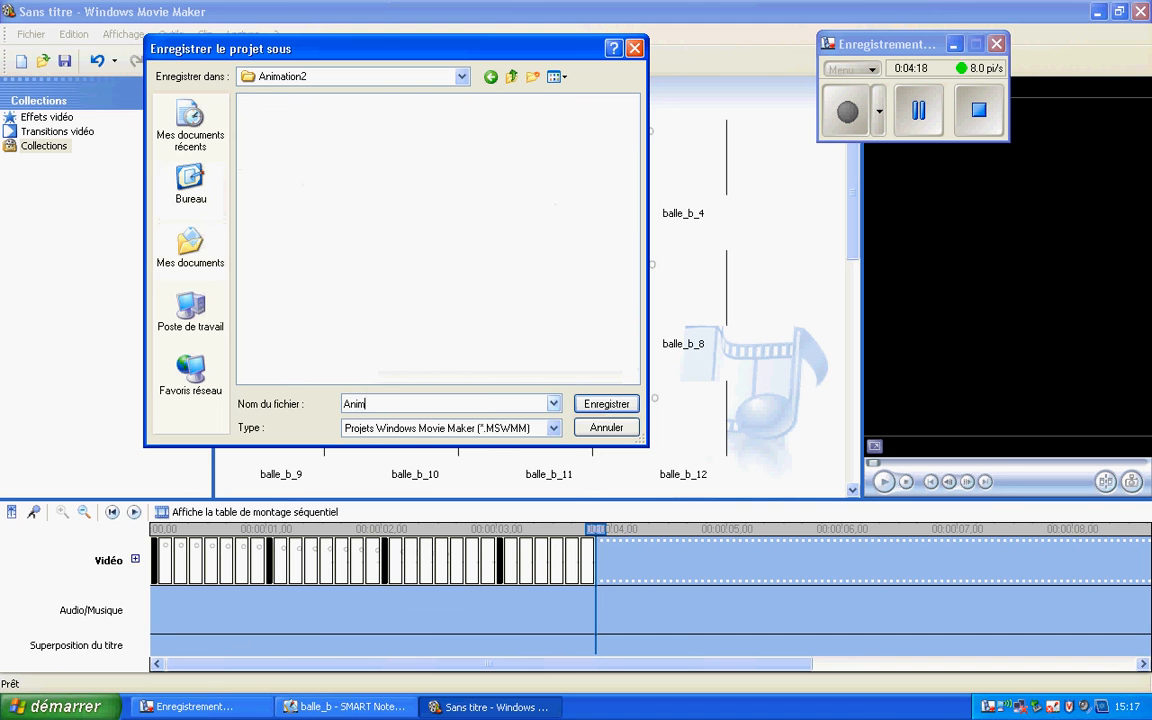
pyautogui.write('ation2')
pyautogui.click(603, 404)
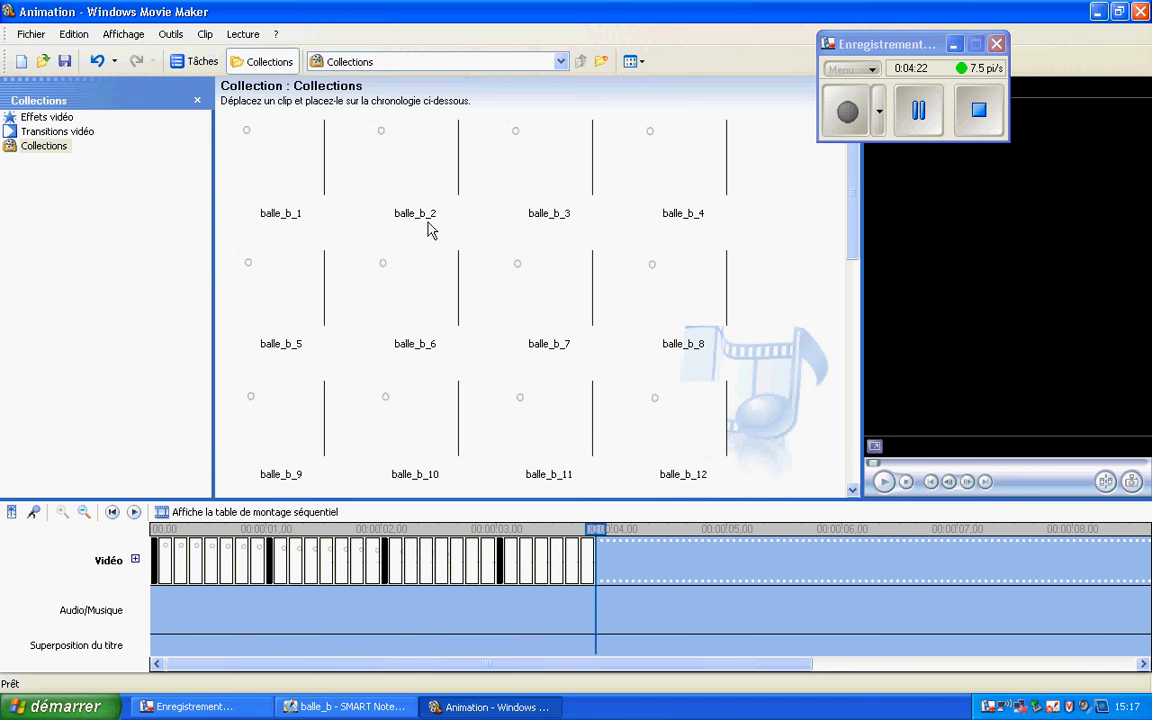
# Minimize Windows Movie Maker, open the Animation2 folder on the desktop and examine the saved Animation project file.
pyautogui.click(1099, 12)
pyautogui.doubleClick(573, 229)
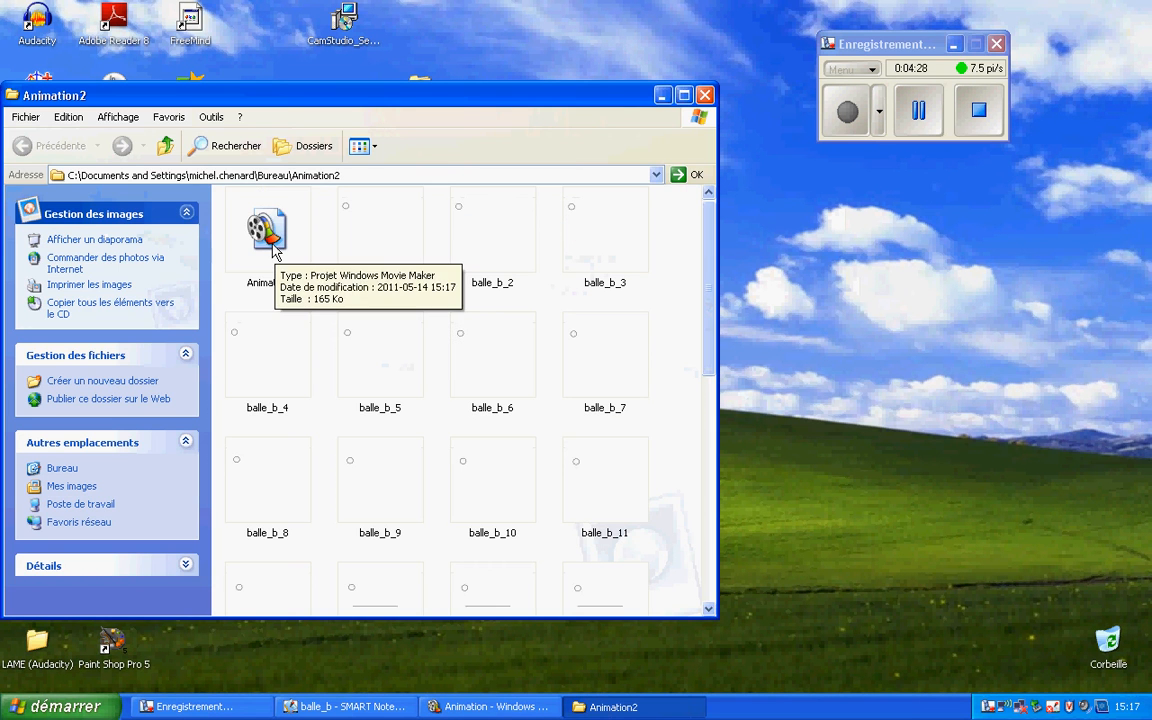
pyautogui.click(265, 235)
pyautogui.moveTo(368, 100); pyautogui.dragTo(481, 69)
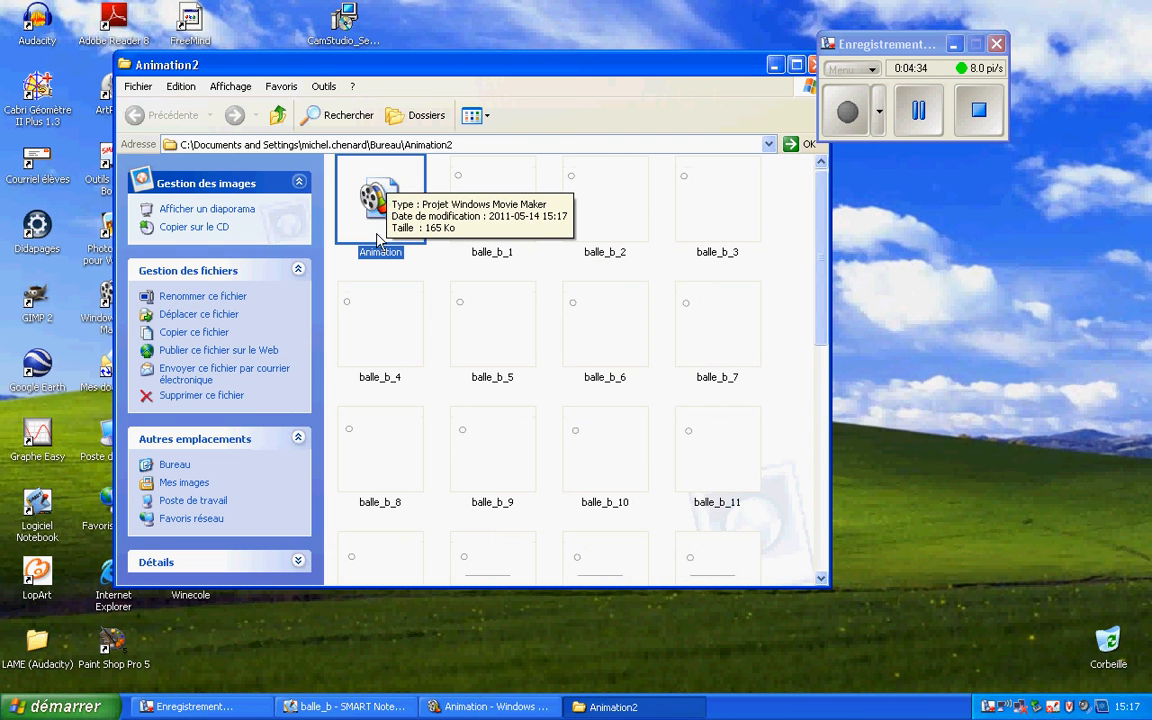
pyautogui.click(430, 267)
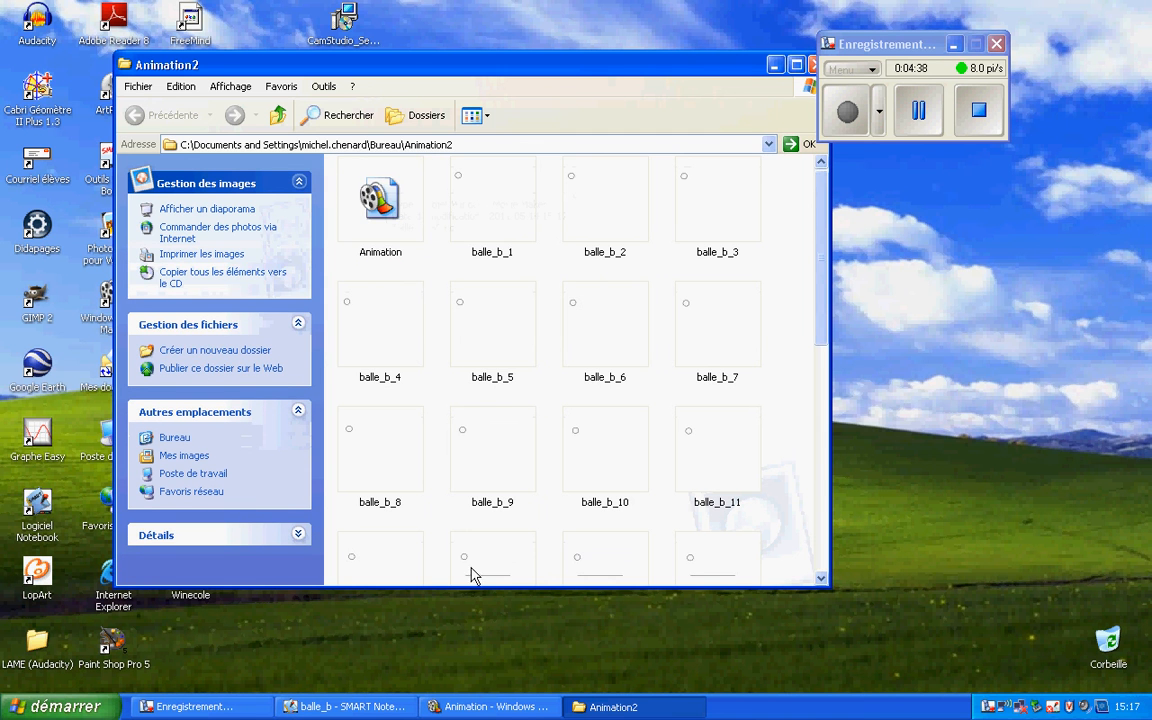
pyautogui.click(388, 208)
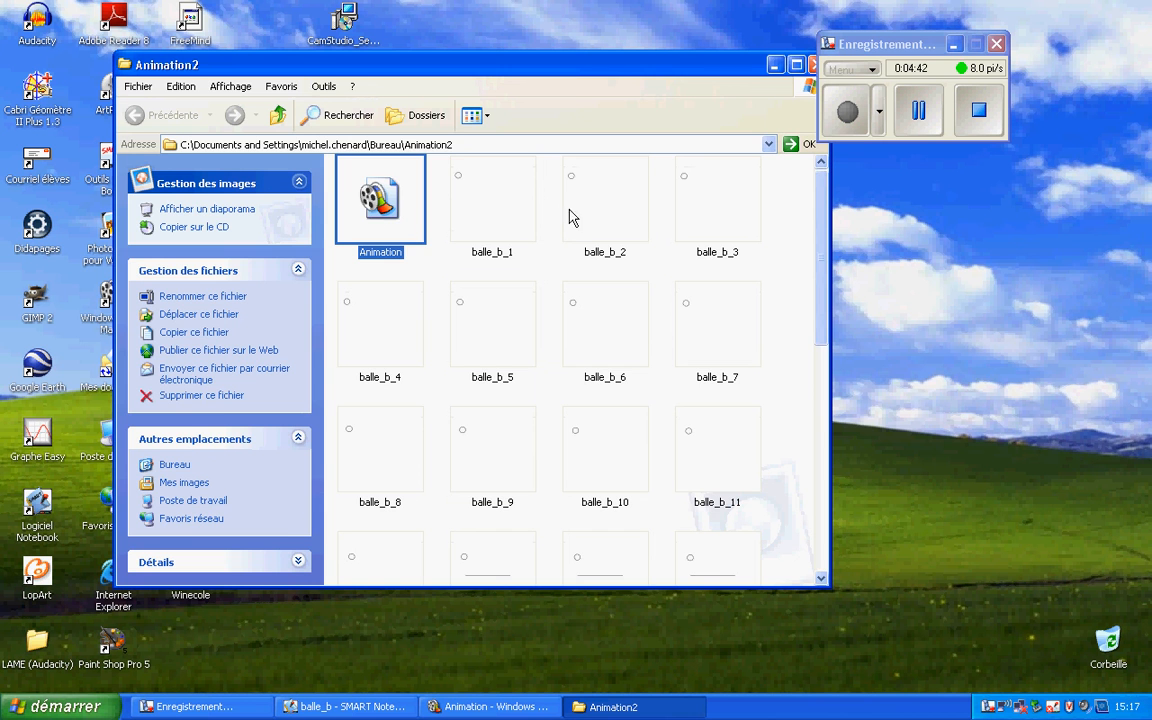
pyautogui.moveTo(385, 68); pyautogui.dragTo(452, 95)
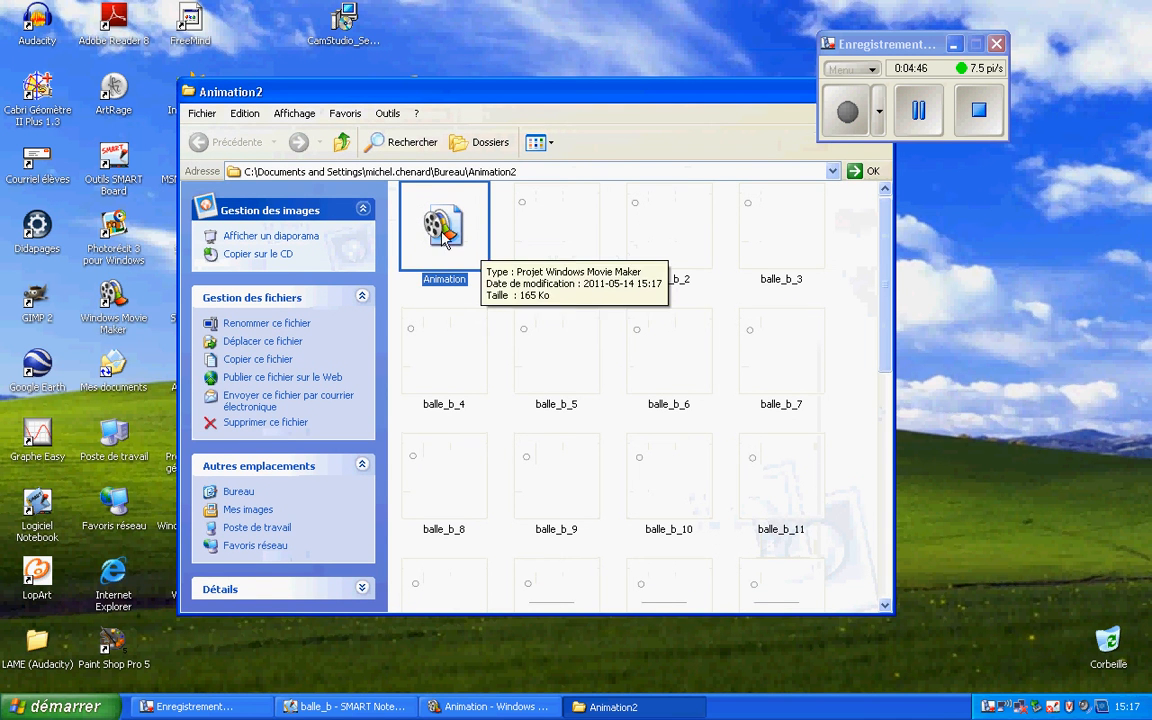
pyautogui.click(507, 234)
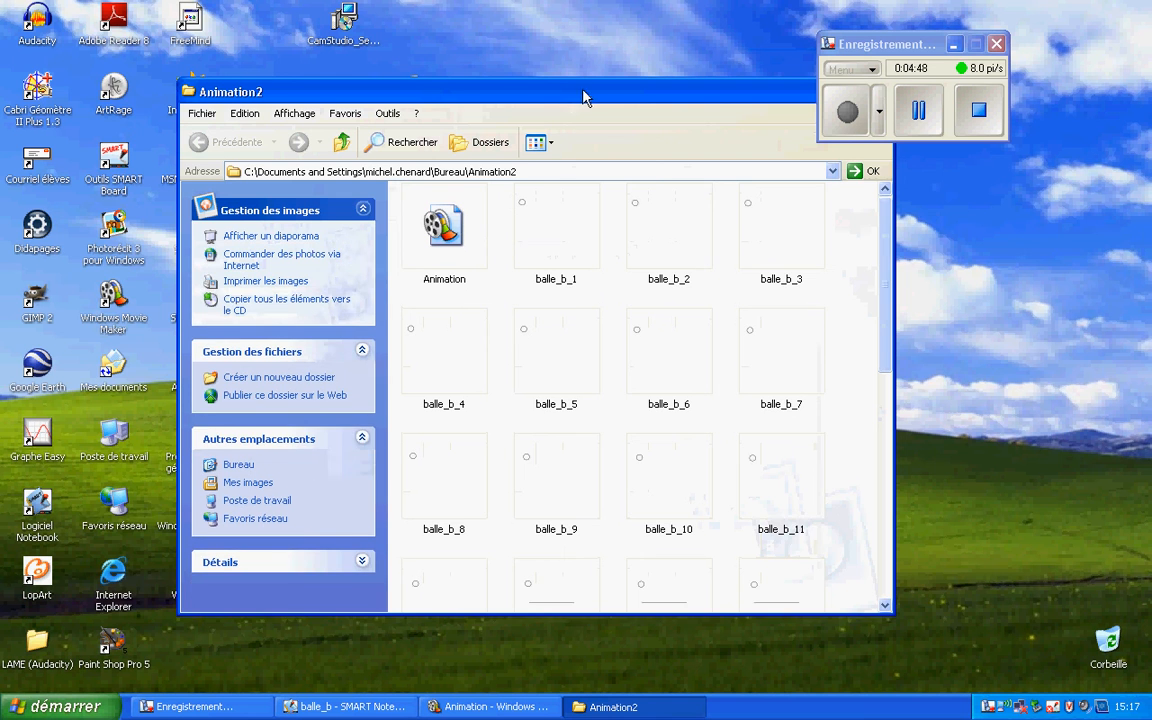
pyautogui.moveTo(560, 103); pyautogui.dragTo(498, 104)
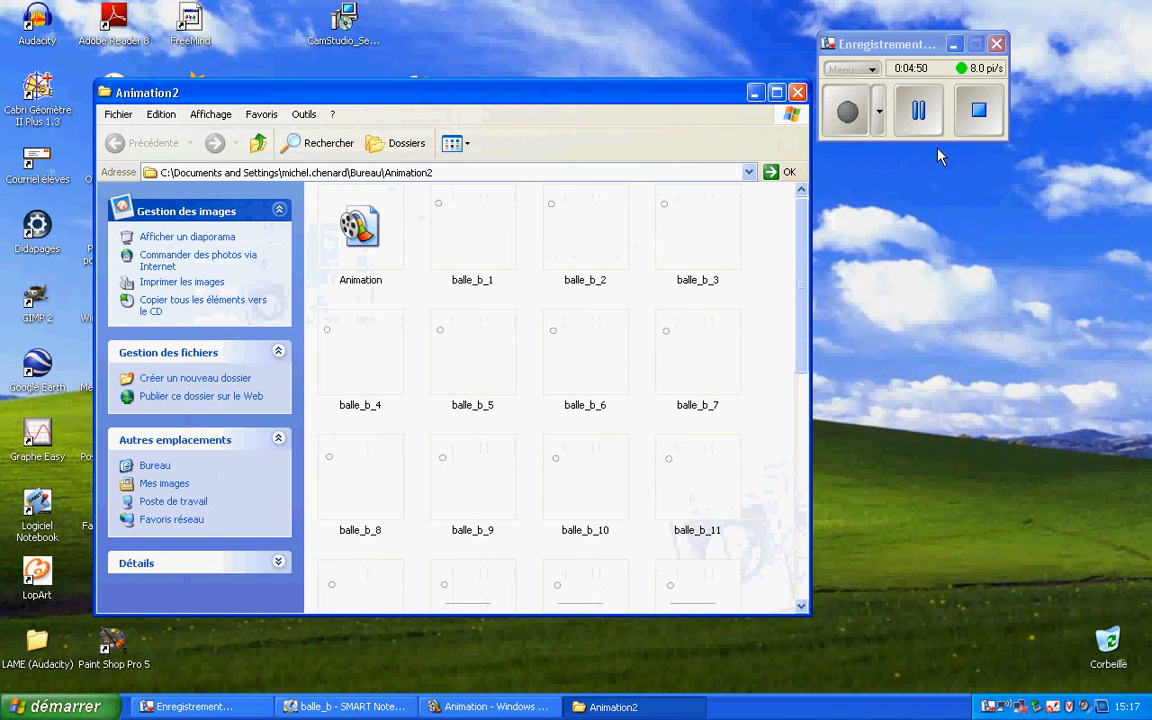